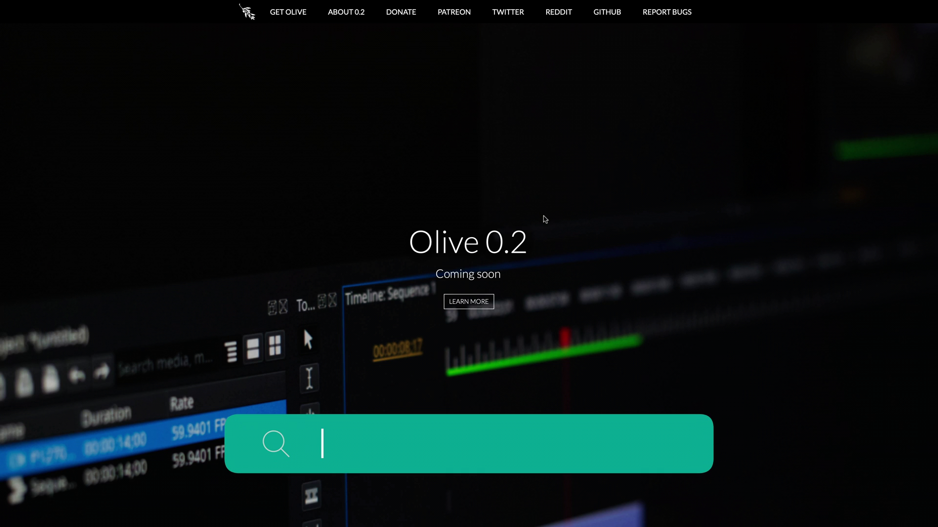
Step: Open the Get Olive page and review the Olive 0.1 (Unsupported) and 0.2 Nightly Builds download sections
{"action": "left_click", "coordinate": [294, 16]}
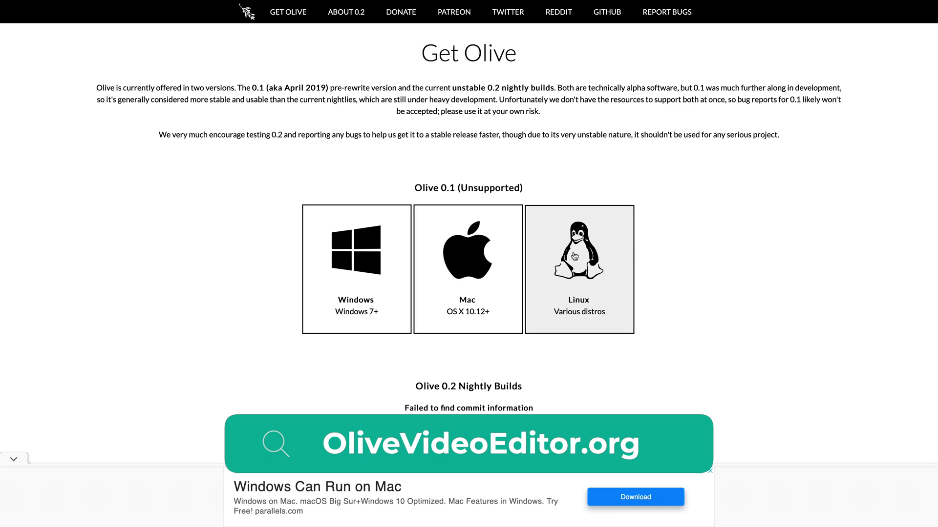
{"action": "scroll", "coordinate": [658, 242], "scroll_direction": "down", "scroll_amount": 3}
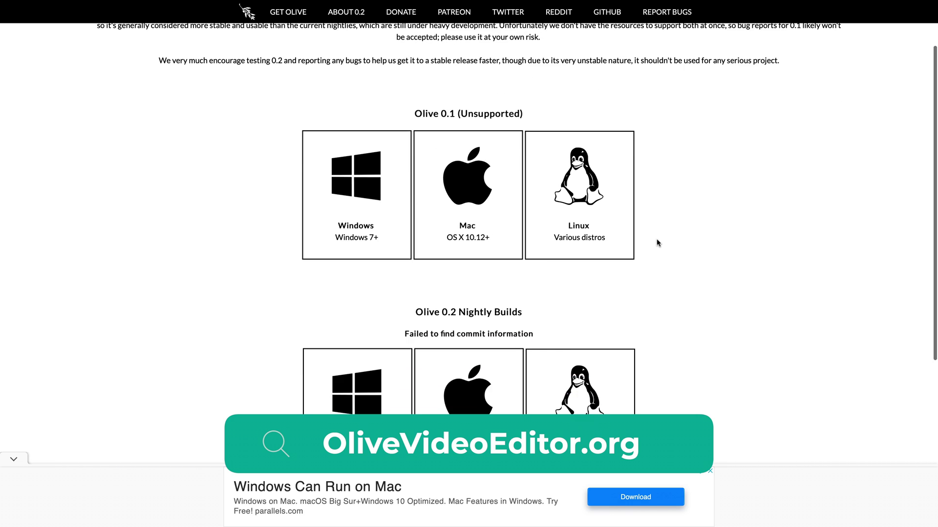
{"action": "left_click_drag", "start_coordinate": [414, 86], "coordinate": [532, 88]}
{"action": "scroll", "coordinate": [608, 81], "scroll_direction": "down", "scroll_amount": 1}
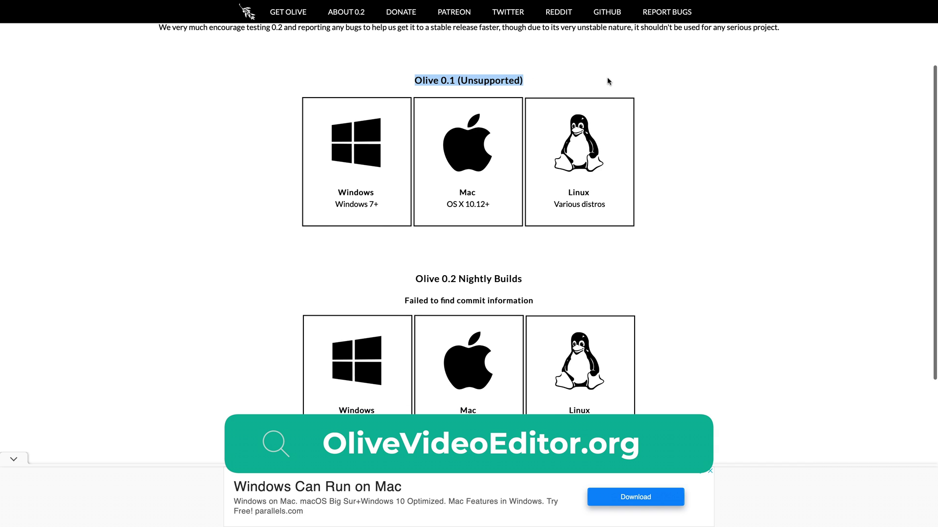
{"action": "left_click_drag", "start_coordinate": [416, 280], "coordinate": [529, 281]}
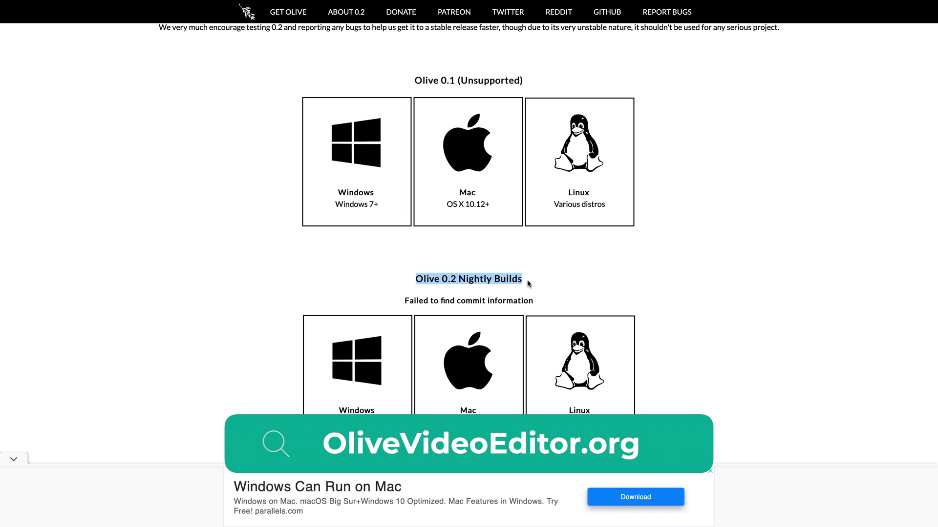
{"action": "left_click", "coordinate": [413, 262]}
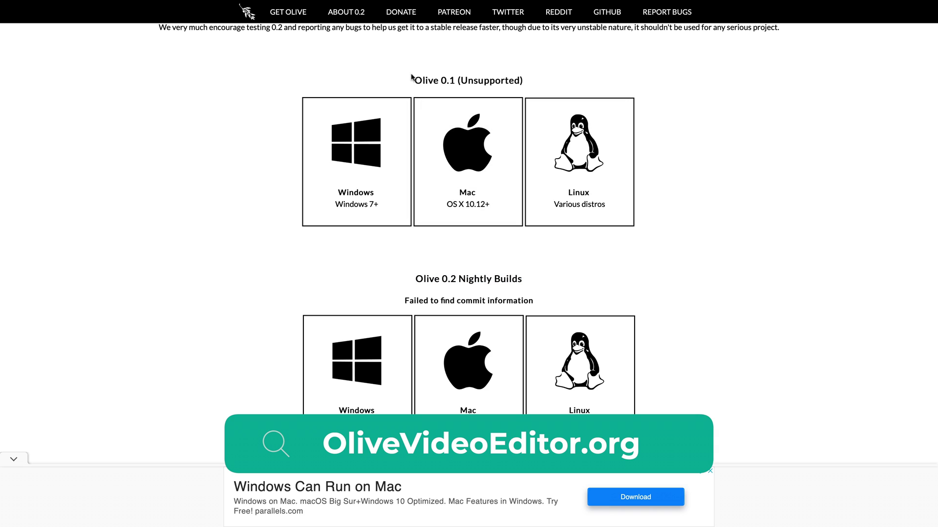
{"action": "left_click_drag", "start_coordinate": [412, 81], "coordinate": [534, 80]}
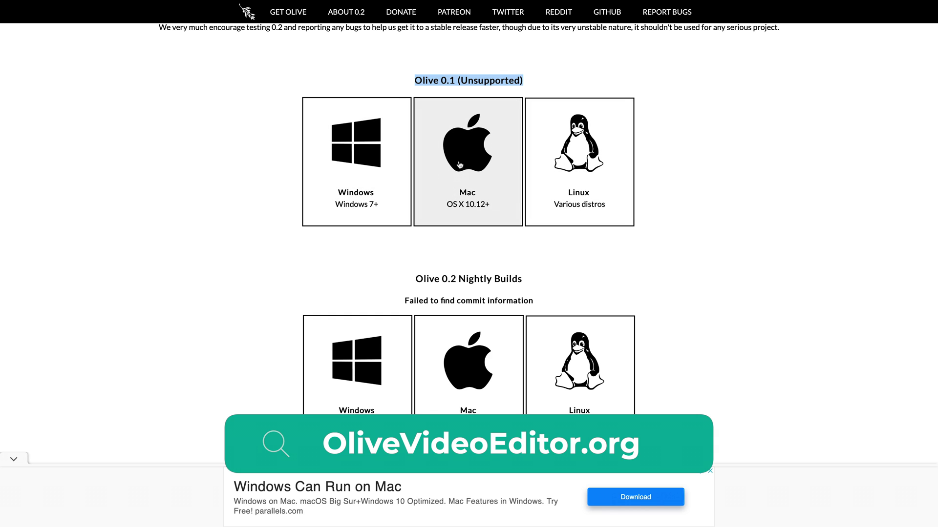
{"action": "scroll", "coordinate": [459, 164], "scroll_direction": "up", "scroll_amount": 3}
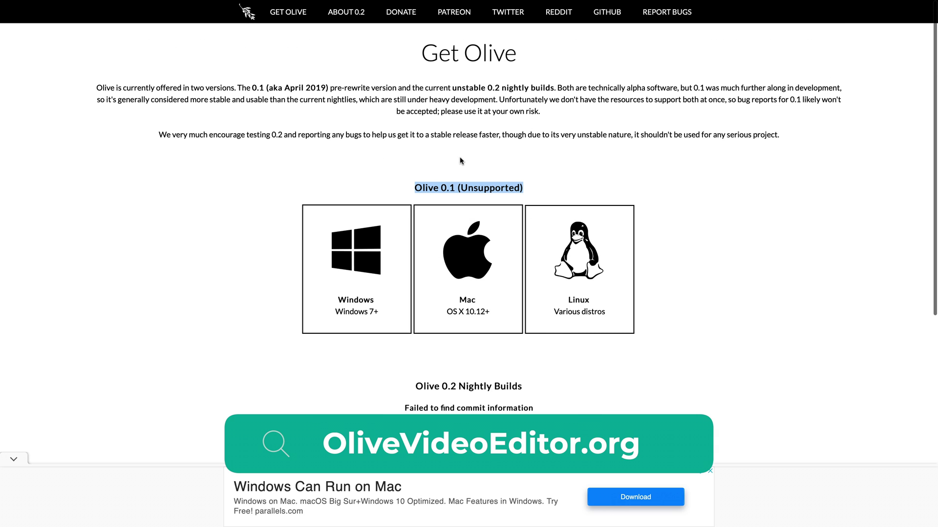
{"action": "left_click", "coordinate": [460, 158]}
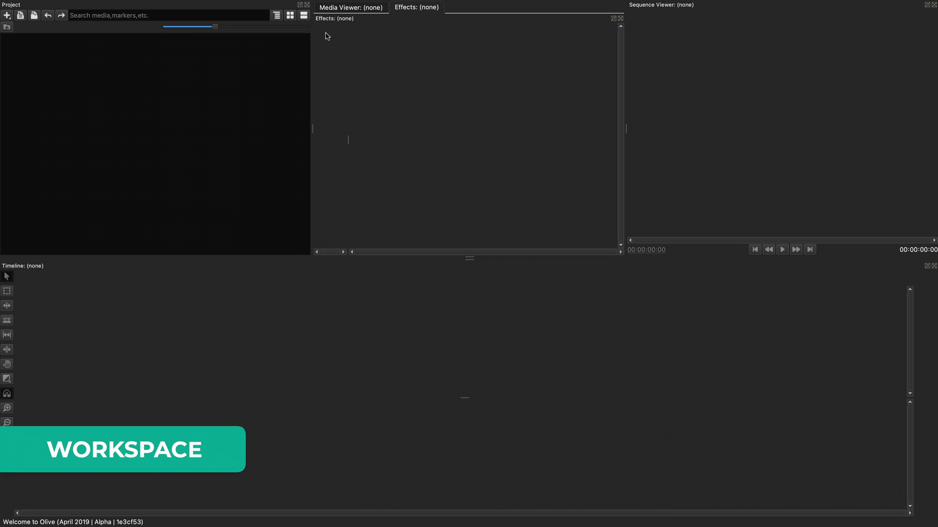
{"action": "left_click_drag", "start_coordinate": [331, 25], "coordinate": [64, 348]}
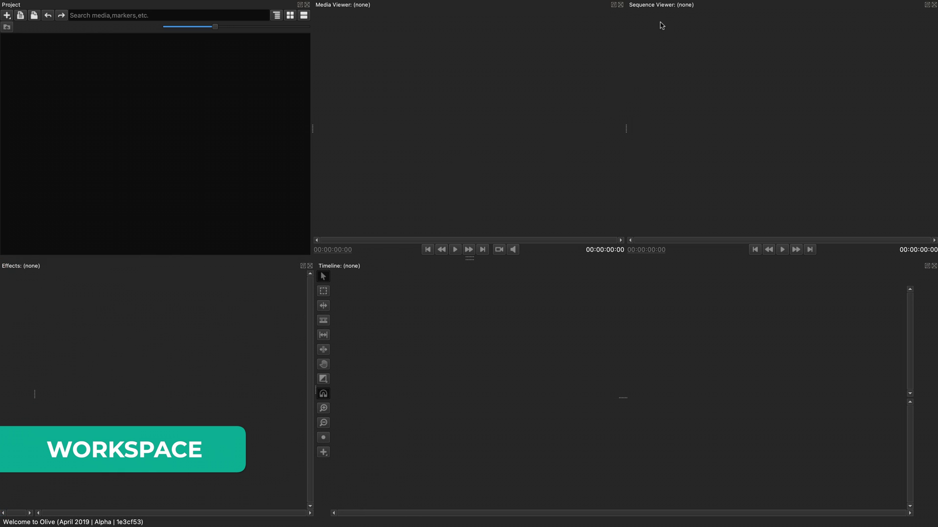
{"action": "left_click_drag", "start_coordinate": [661, 17], "coordinate": [410, 337]}
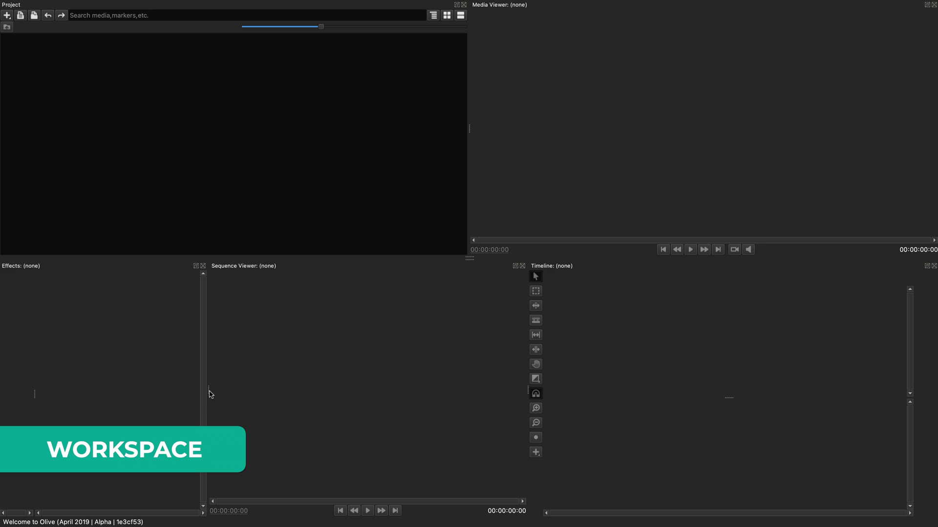
{"action": "left_click_drag", "start_coordinate": [211, 394], "coordinate": [244, 398]}
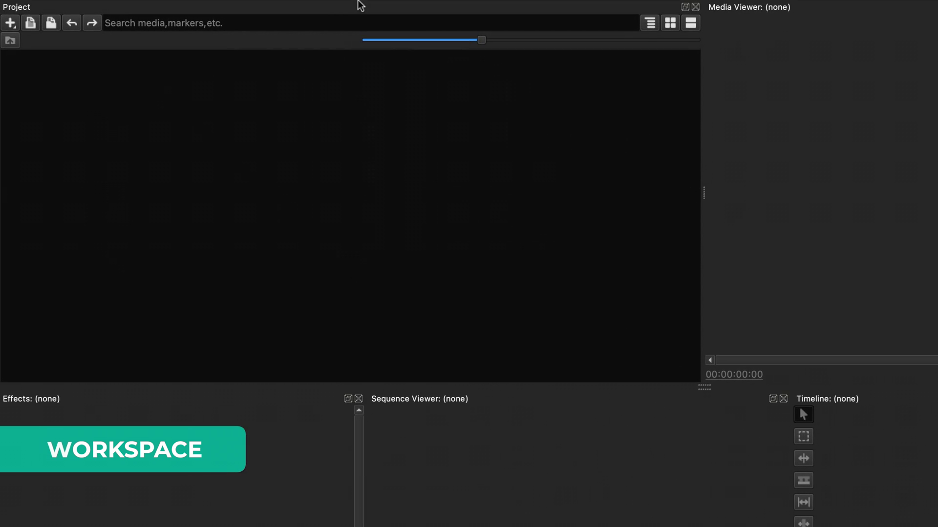
{"action": "mouse_move", "coordinate": [360, 5]}
{"action": "left_click", "coordinate": [252, 10]}
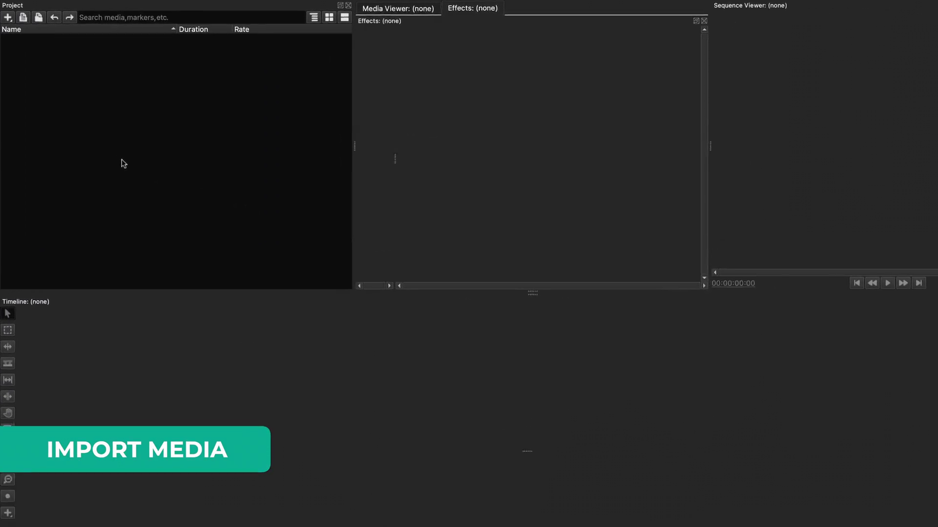
Step: Bring up the Import dialog from the Project panel, then cancel it without importing
{"action": "right_click", "coordinate": [123, 175]}
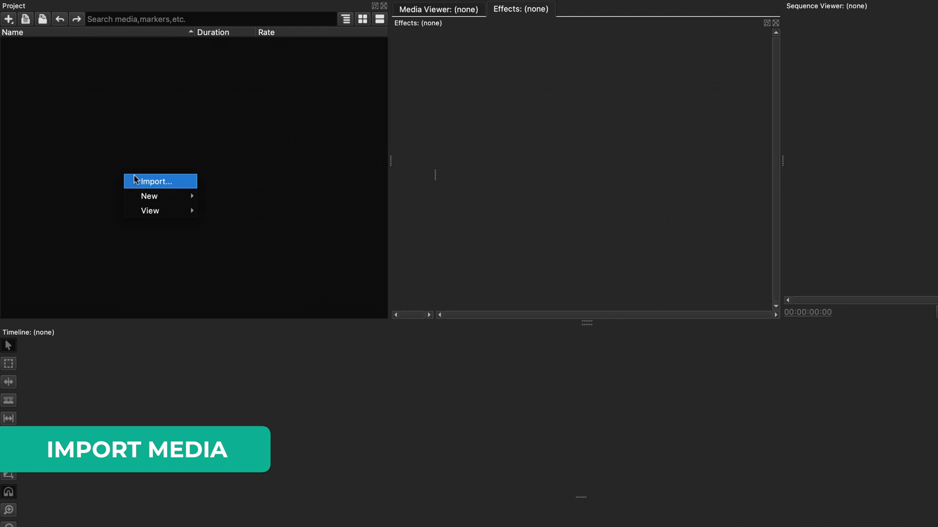
{"action": "left_click", "coordinate": [182, 188]}
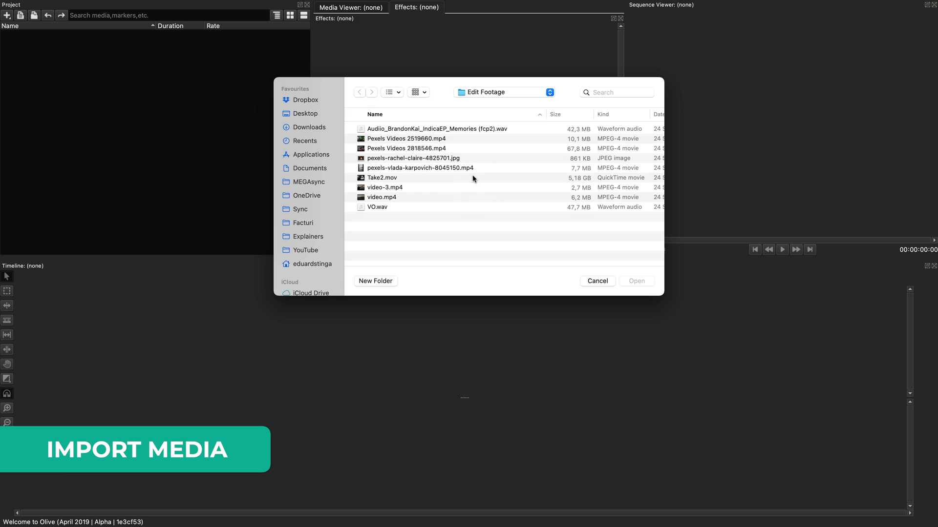
{"action": "key", "text": "Escape"}
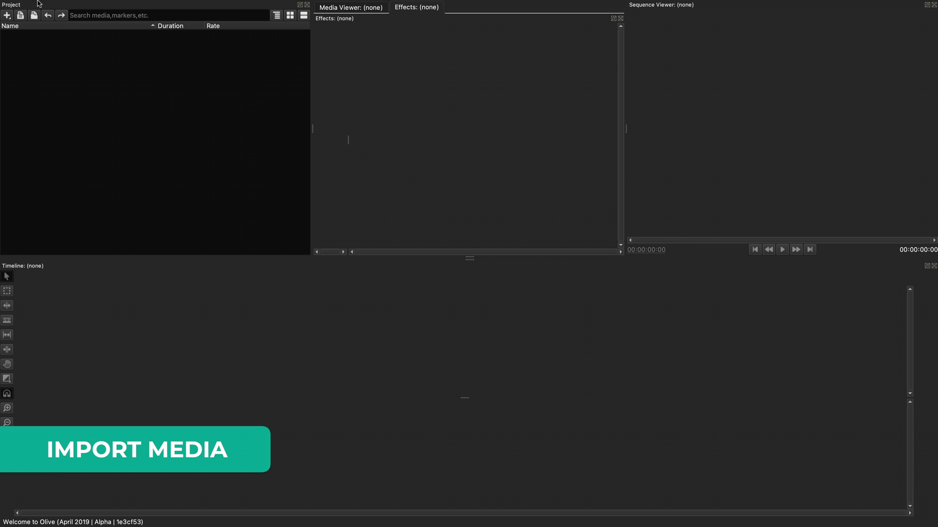
Step: Exit full screen and drag all nine Edit Footage files from Finder into the Project panel
{"action": "left_click", "coordinate": [27, 18]}
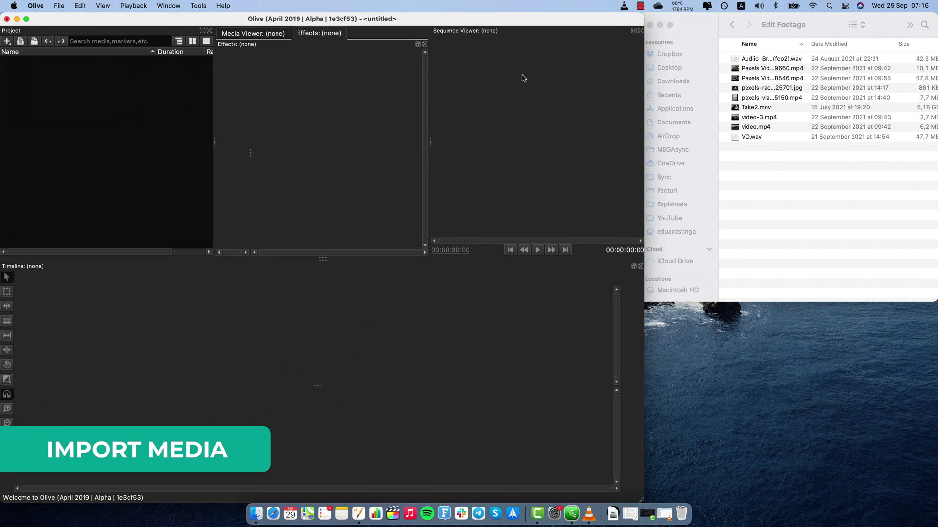
{"action": "left_click", "coordinate": [776, 165]}
{"action": "left_click_drag", "start_coordinate": [805, 171], "coordinate": [751, 56]}
{"action": "left_click_drag", "start_coordinate": [761, 87], "coordinate": [81, 158]}
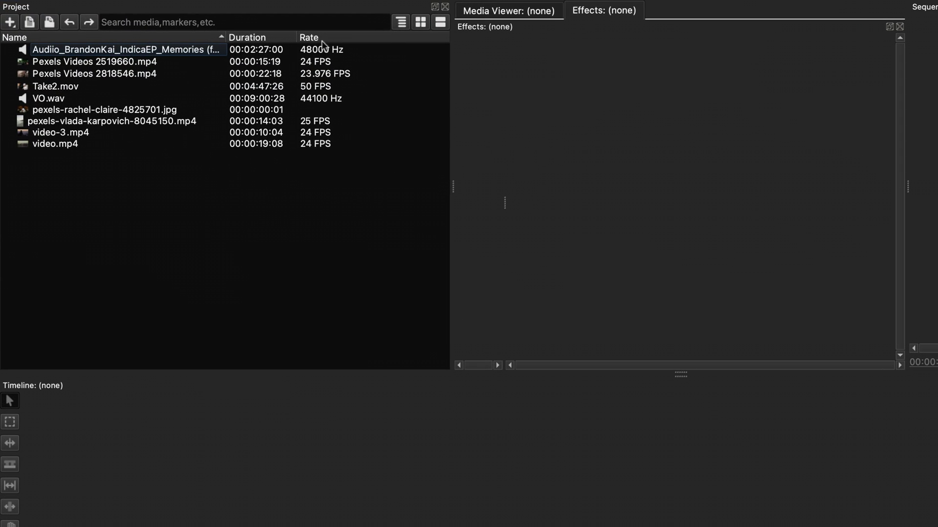
{"action": "left_click", "coordinate": [414, 26]}
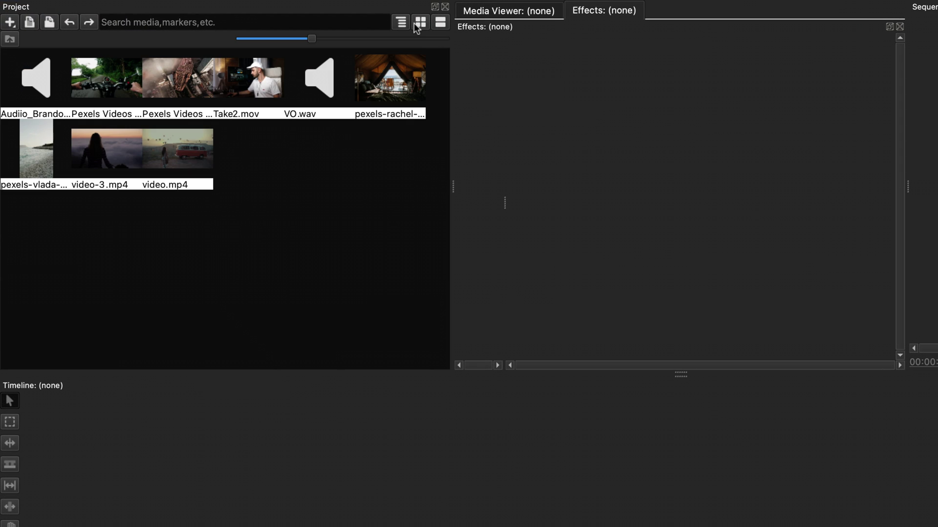
{"action": "left_click", "coordinate": [441, 23]}
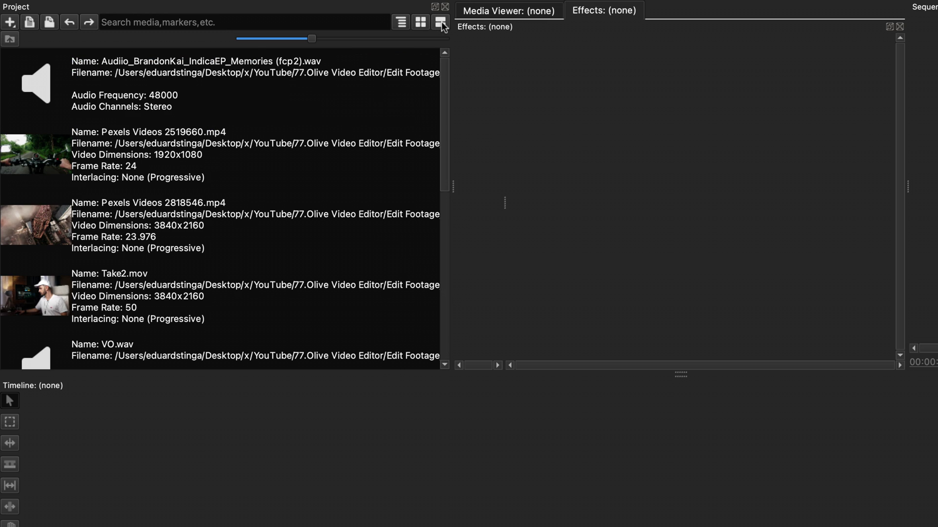
{"action": "left_click", "coordinate": [227, 22]}
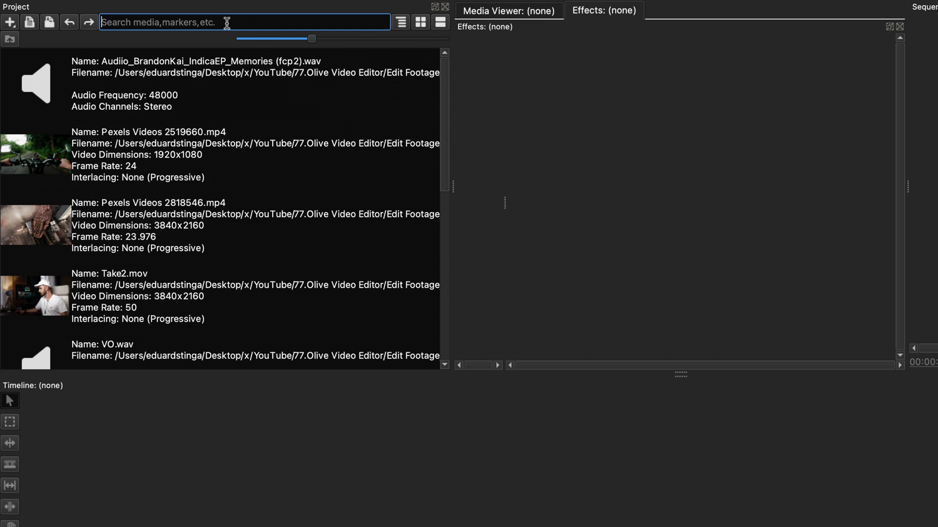
{"action": "type", "text": "take2"}
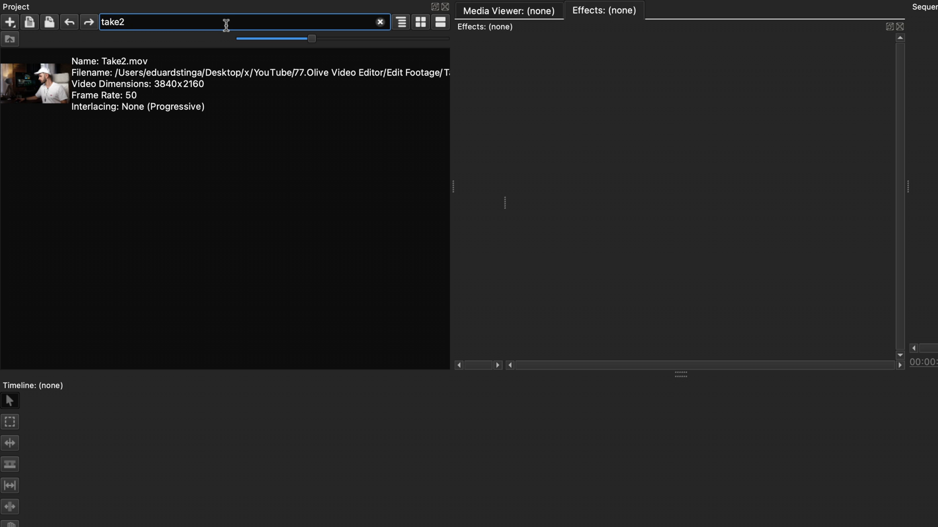
{"action": "left_click", "coordinate": [380, 22]}
{"action": "left_click", "coordinate": [401, 23]}
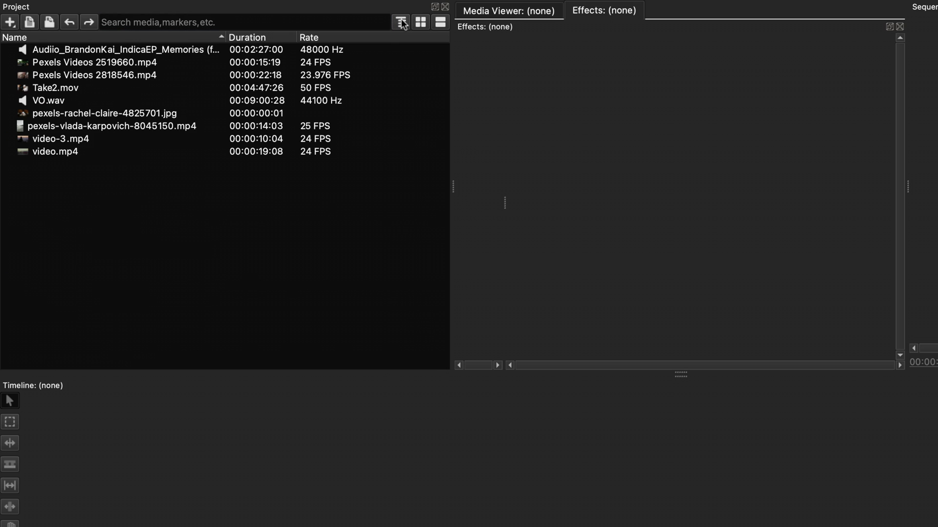
Step: Create a new project folder named Audio
{"action": "right_click", "coordinate": [25, 202]}
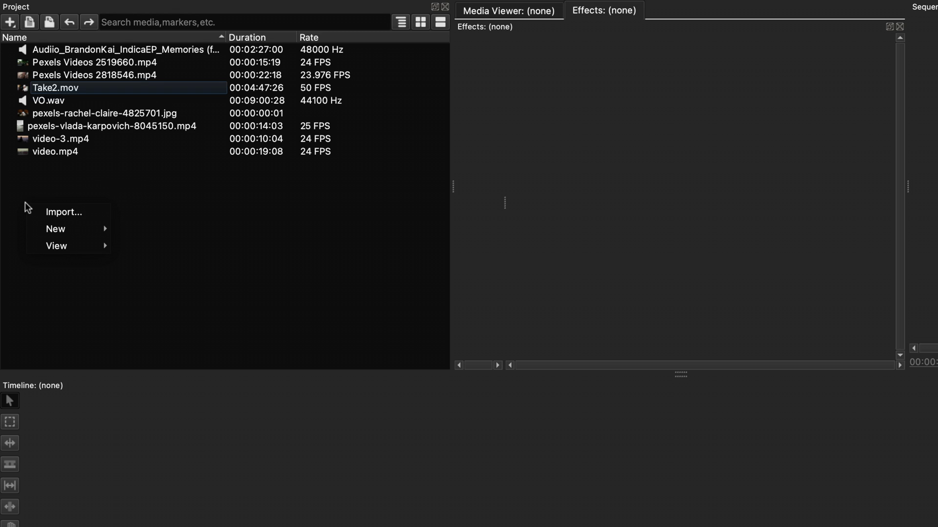
{"action": "mouse_move", "coordinate": [73, 229]}
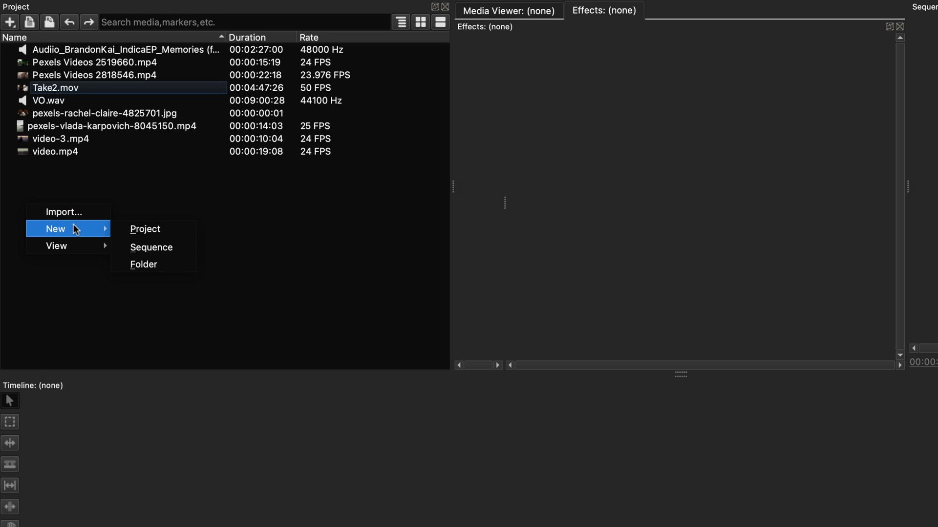
{"action": "left_click", "coordinate": [163, 265]}
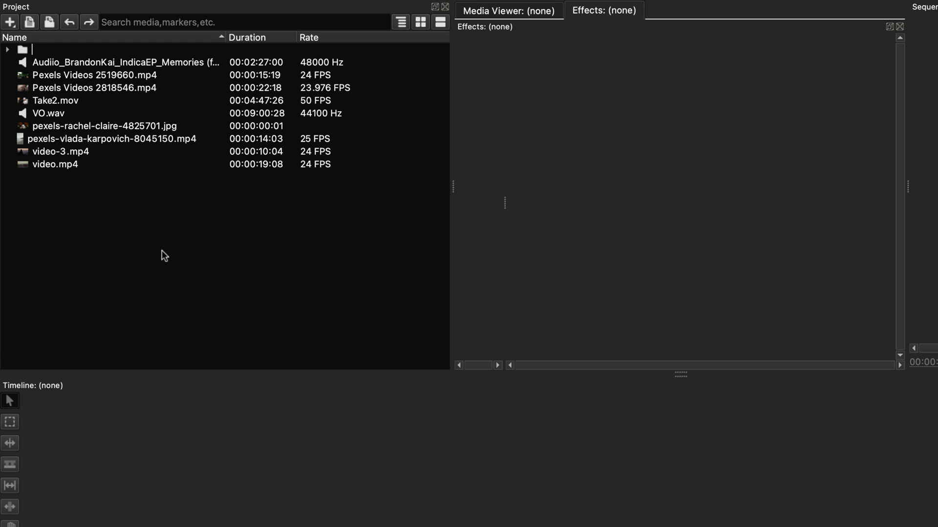
{"action": "type", "text": "Audio"}
{"action": "key", "text": "Return"}
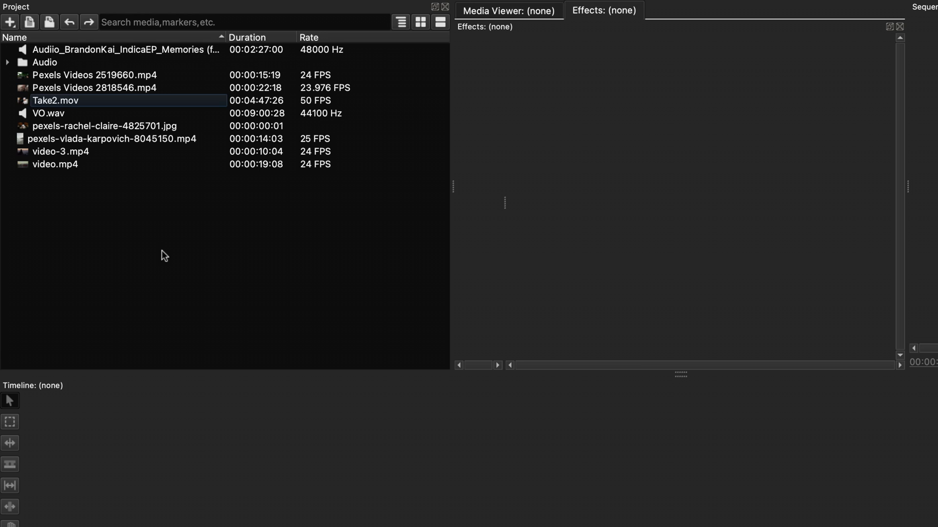
Step: Move the music track and VO.wav into the Audio folder and expand it
{"action": "left_click", "coordinate": [139, 50]}
{"action": "left_click", "coordinate": [48, 114], "text": "super"}
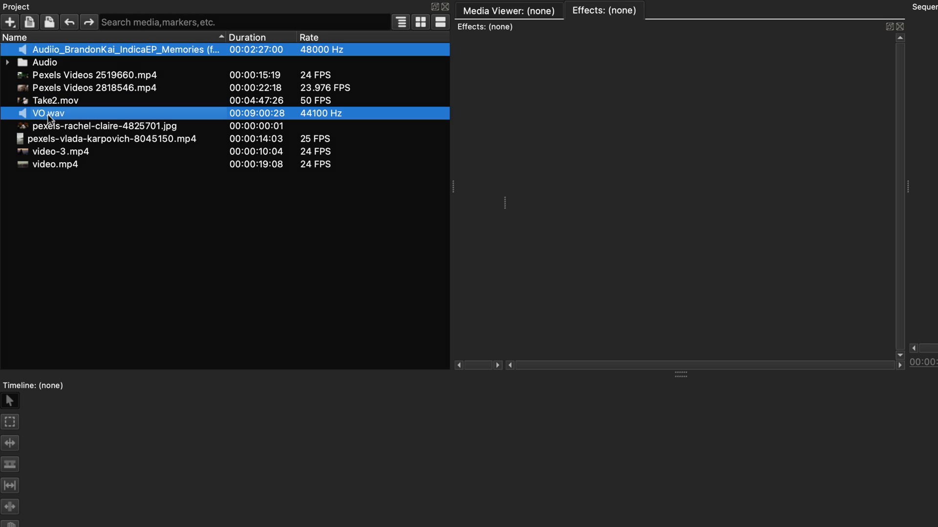
{"action": "left_click_drag", "start_coordinate": [48, 115], "coordinate": [9, 65]}
{"action": "left_click", "coordinate": [8, 50]}
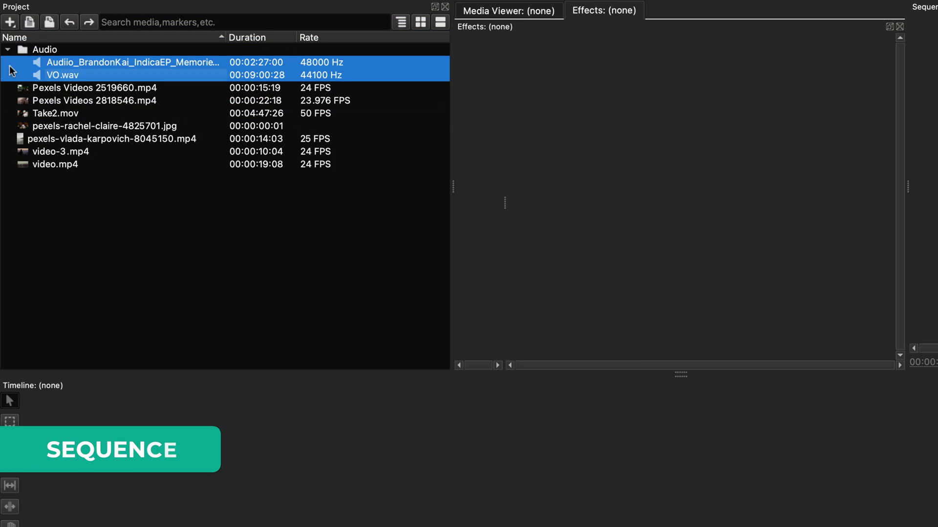
Step: Create a new sequence with the 1080p preset and 29.97 FPS, named Scene 1
{"action": "left_click", "coordinate": [49, 196]}
{"action": "right_click", "coordinate": [49, 196]}
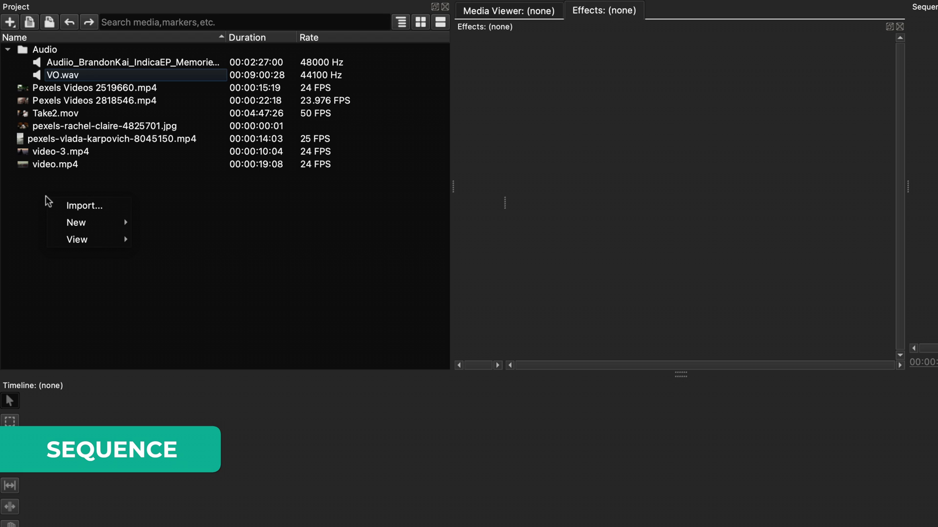
{"action": "mouse_move", "coordinate": [91, 224]}
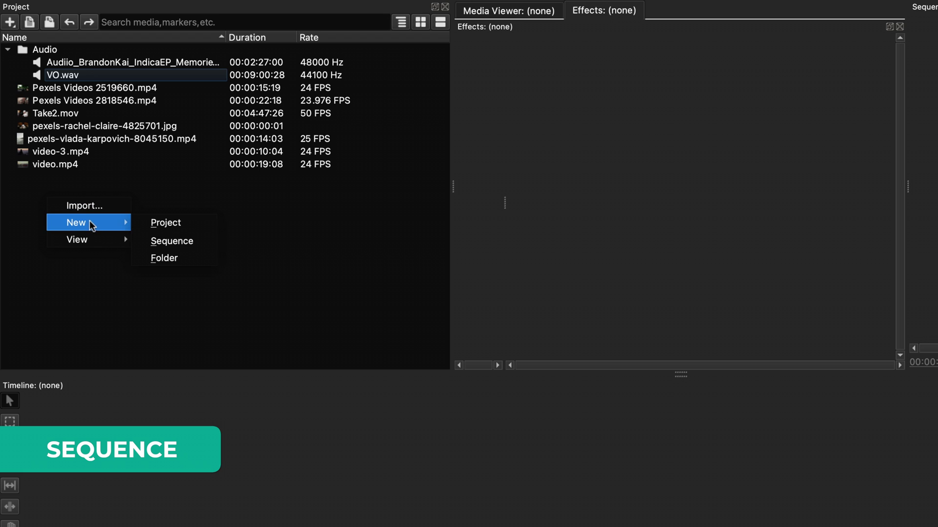
{"action": "left_click", "coordinate": [198, 240]}
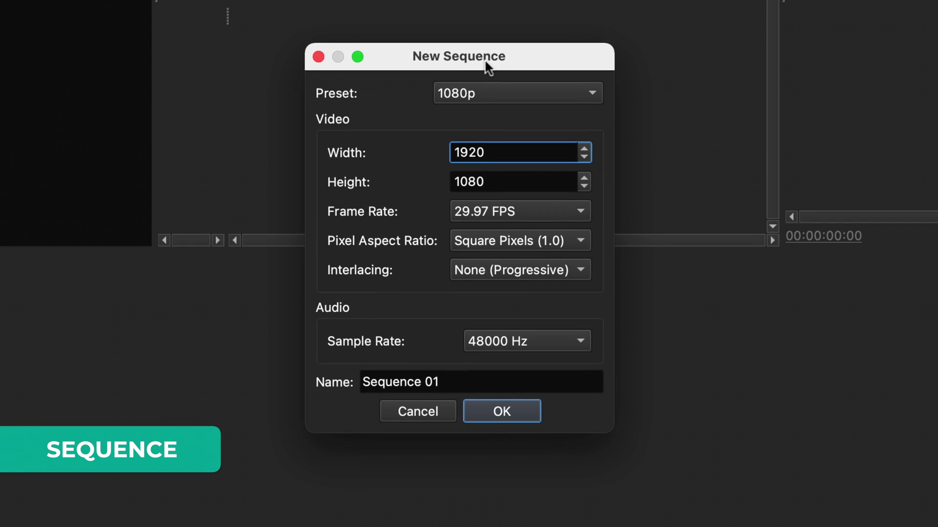
{"action": "left_click", "coordinate": [528, 104]}
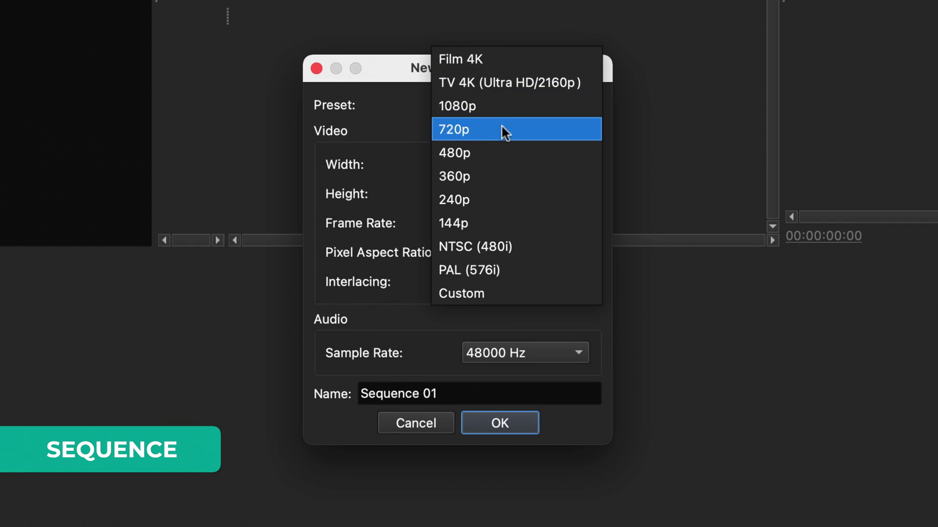
{"action": "left_click", "coordinate": [397, 120]}
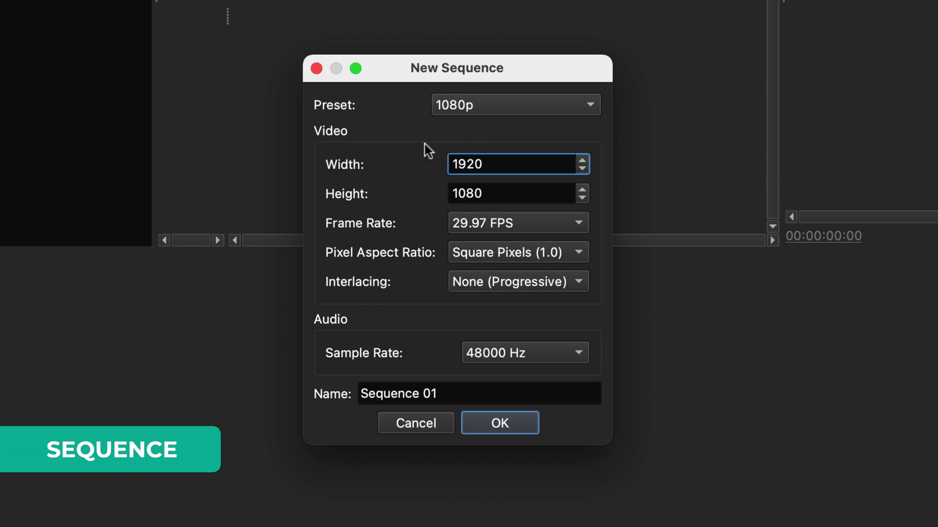
{"action": "left_click", "coordinate": [517, 225]}
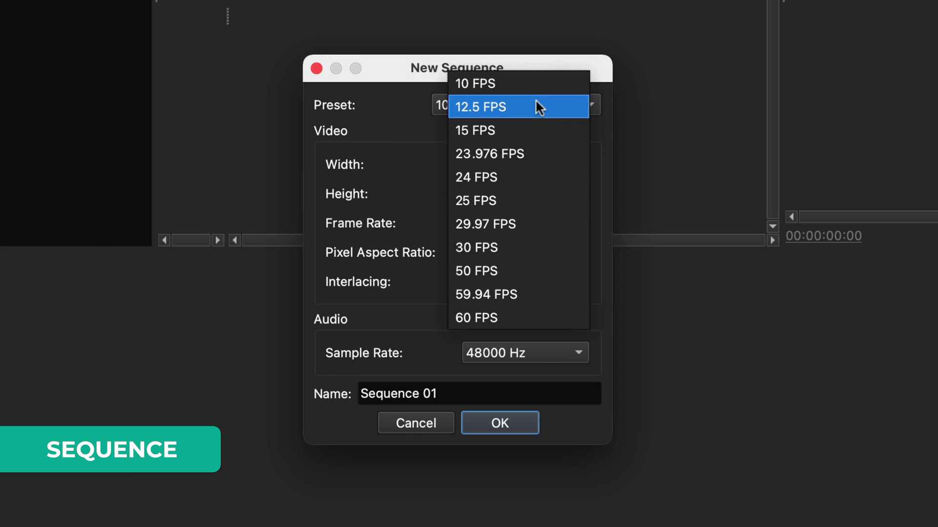
{"action": "left_click", "coordinate": [415, 207]}
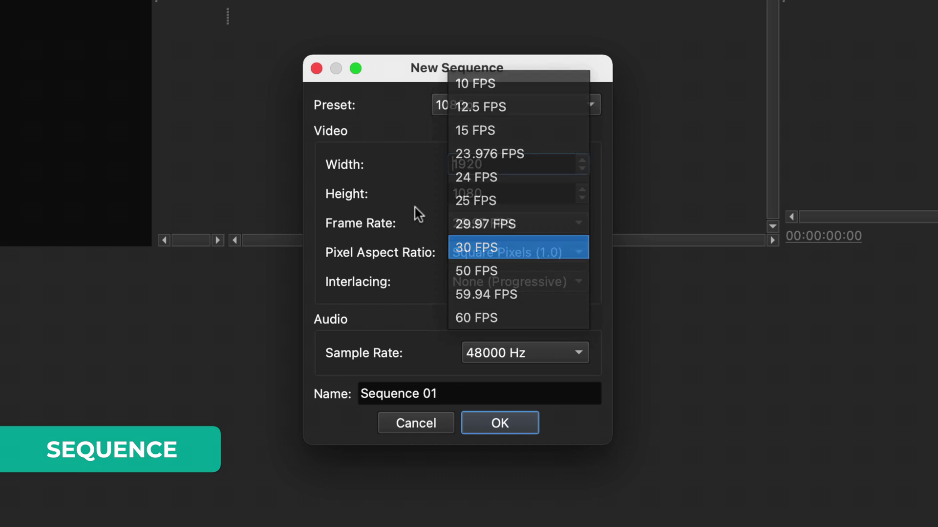
{"action": "left_click_drag", "start_coordinate": [442, 390], "coordinate": [379, 386]}
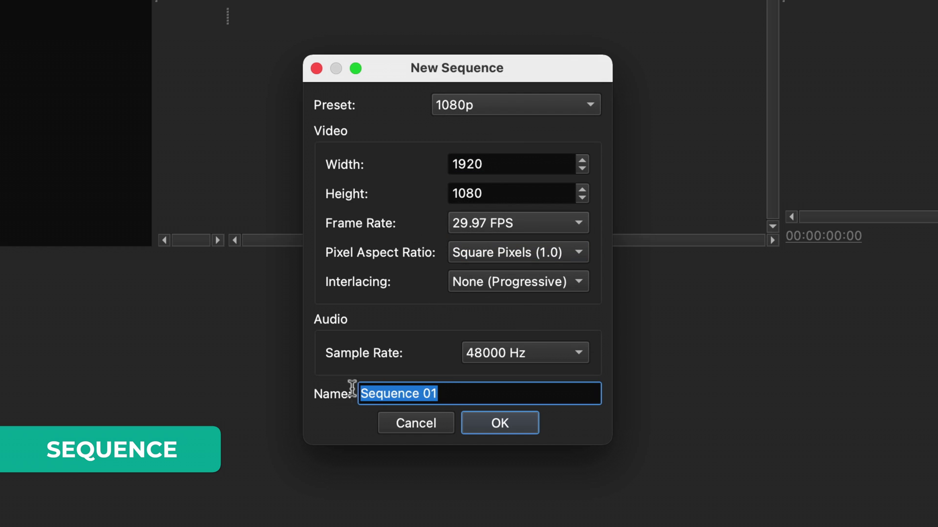
{"action": "type", "text": "Sce"}
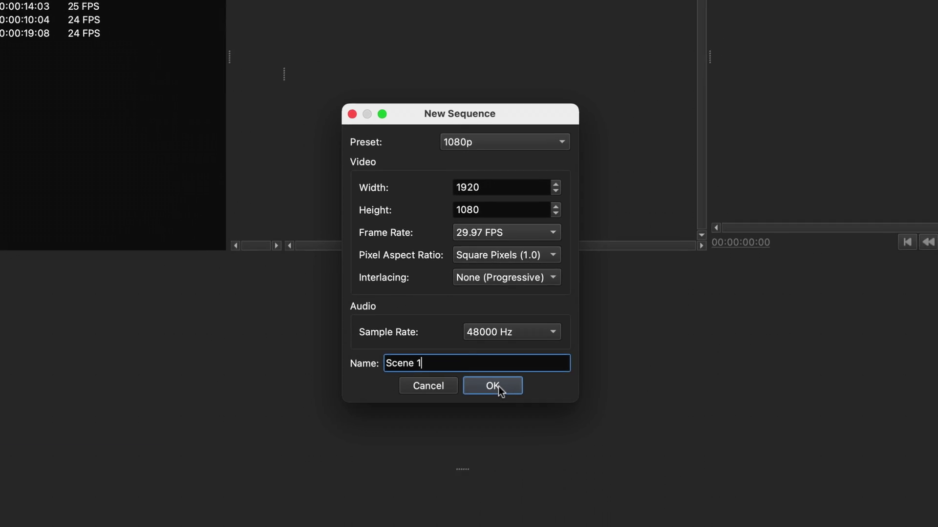
{"action": "left_click", "coordinate": [499, 390]}
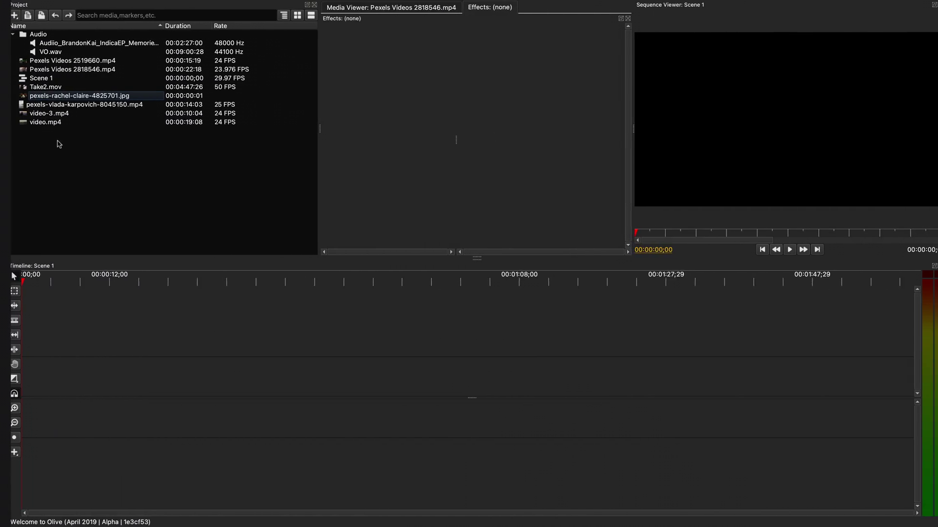
Step: Drag pexels-vlada-karpovich-8045150.mp4, then video-3.mp4, video.mp4 and Take2.mov onto the timeline in order
{"action": "left_click_drag", "start_coordinate": [54, 104], "coordinate": [41, 398]}
{"action": "left_click_drag", "start_coordinate": [39, 113], "coordinate": [148, 376]}
{"action": "left_click_drag", "start_coordinate": [42, 120], "coordinate": [220, 394]}
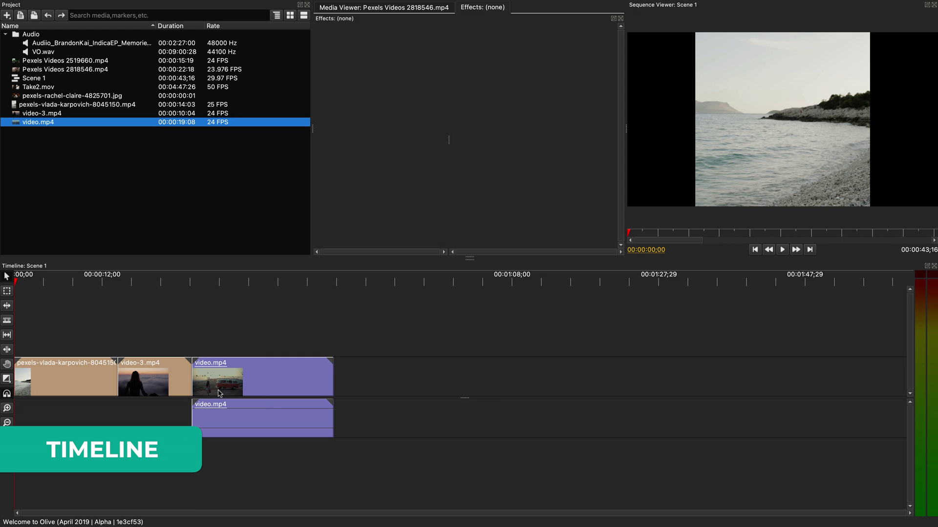
{"action": "left_click_drag", "start_coordinate": [39, 89], "coordinate": [361, 373]}
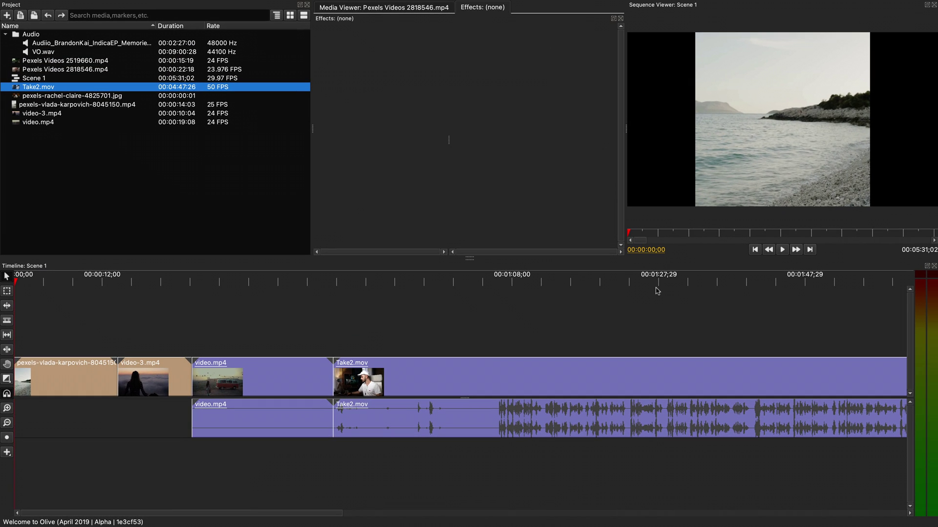
Step: Zoom the timeline in three steps, then out five steps until the whole sequence fits
{"action": "left_click", "coordinate": [6, 411]}
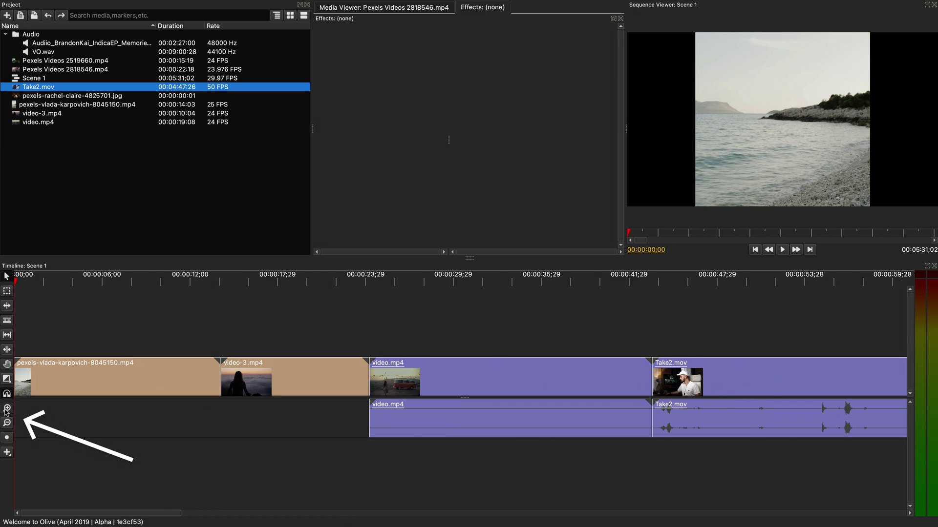
{"action": "left_click", "coordinate": [6, 411]}
{"action": "left_click", "coordinate": [7, 410]}
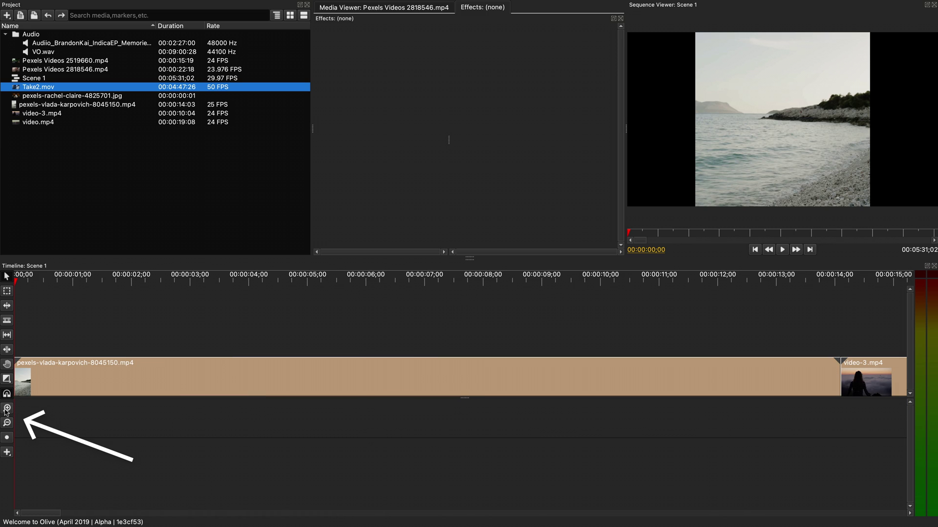
{"action": "left_click", "coordinate": [7, 424]}
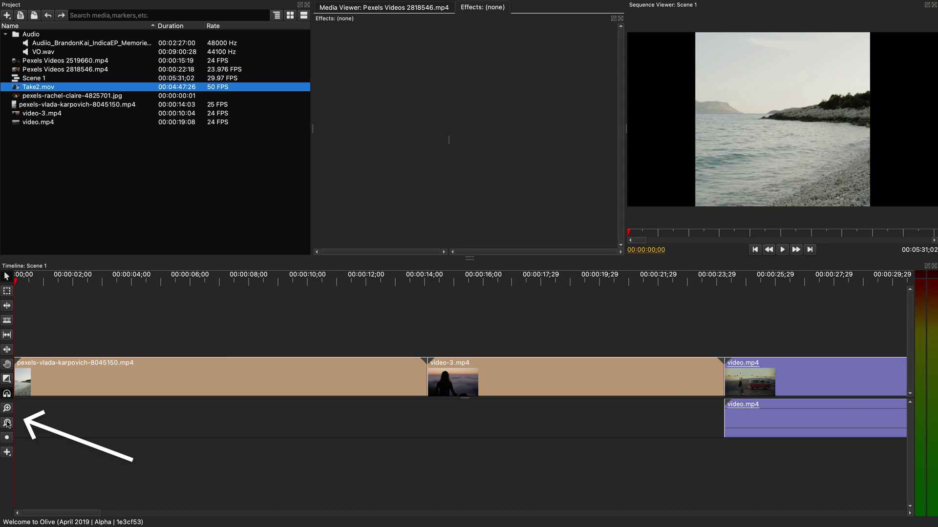
{"action": "left_click", "coordinate": [8, 424]}
{"action": "left_click", "coordinate": [7, 424]}
{"action": "left_click", "coordinate": [8, 424]}
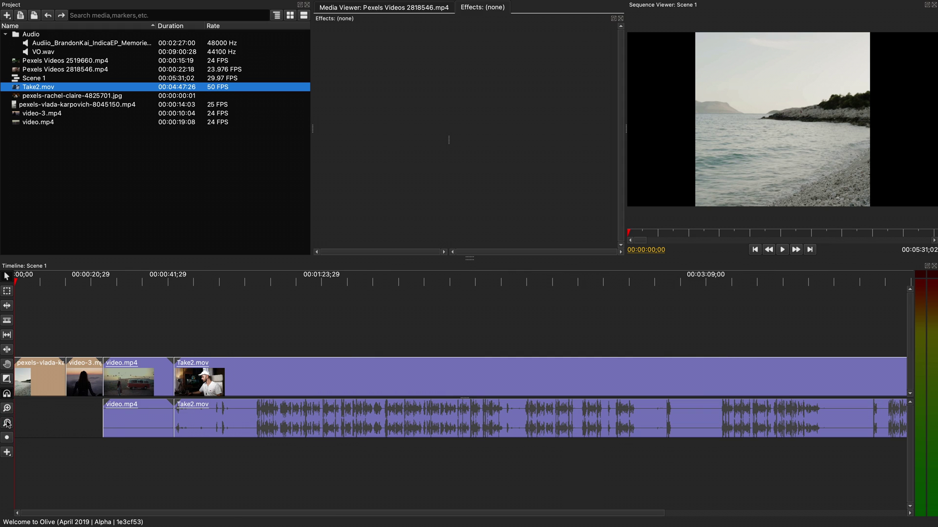
{"action": "left_click", "coordinate": [8, 424]}
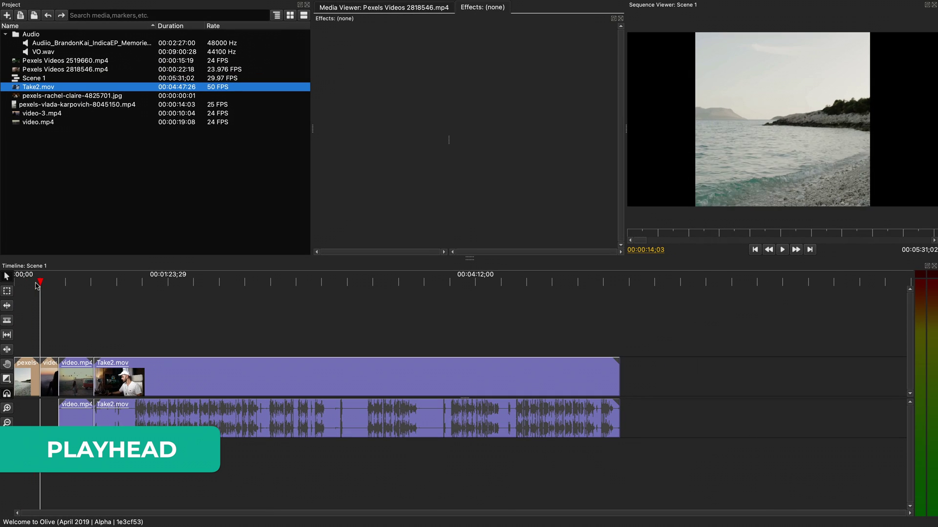
Step: Scrub the playhead to the van scene, play and pause, then step forward two frames
{"action": "left_click", "coordinate": [61, 164]}
{"action": "left_click_drag", "start_coordinate": [41, 285], "coordinate": [114, 283]}
{"action": "key", "text": "space"}
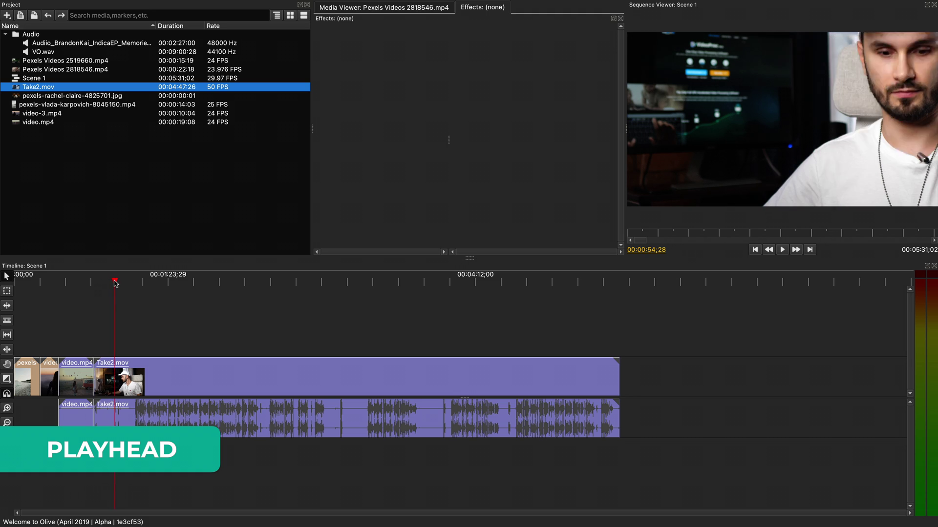
{"action": "left_click", "coordinate": [71, 285]}
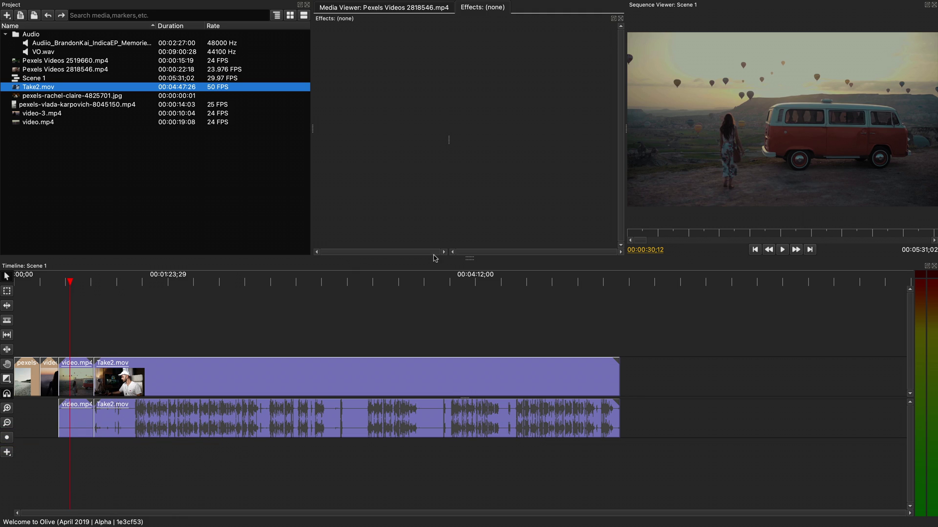
{"action": "left_click", "coordinate": [782, 250]}
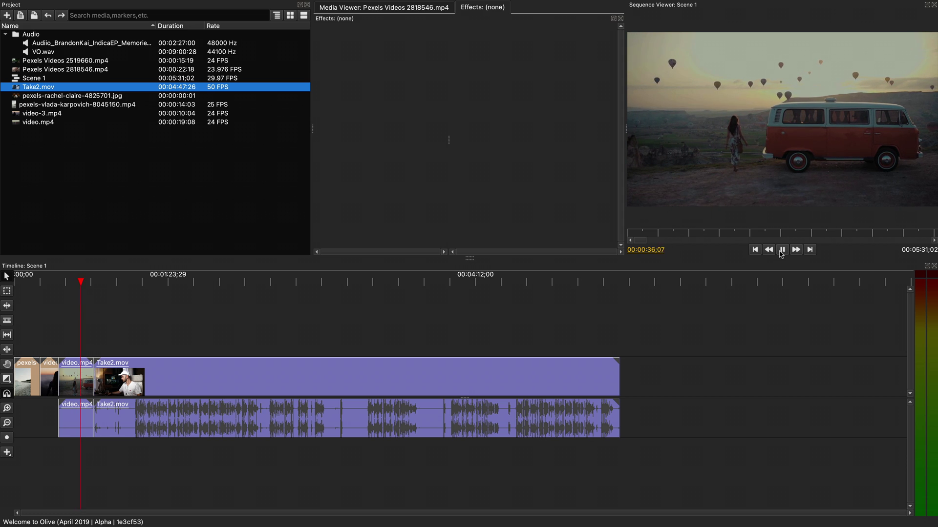
{"action": "left_click", "coordinate": [780, 251]}
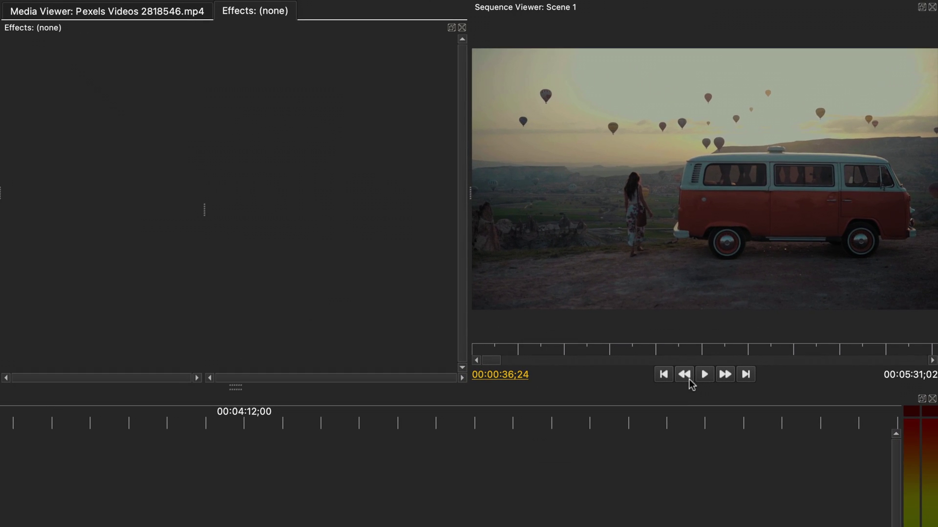
{"action": "left_click", "coordinate": [724, 375]}
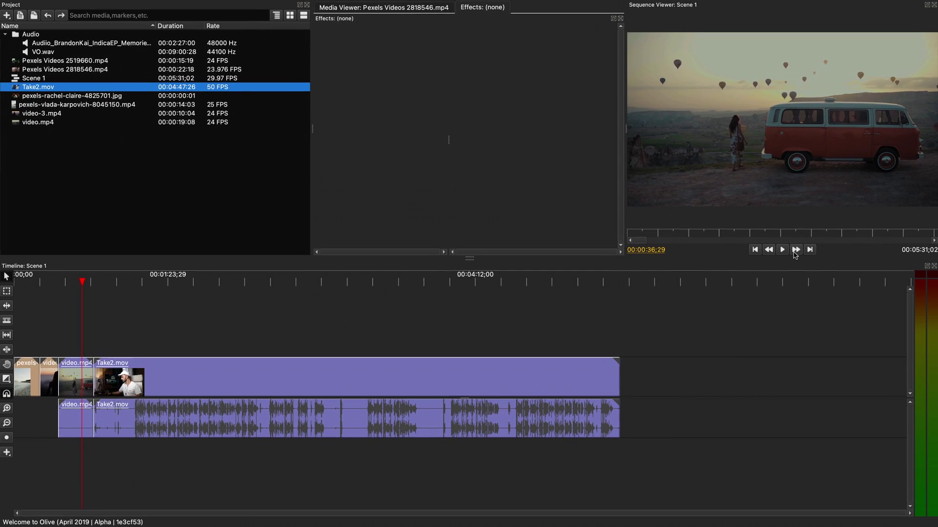
{"action": "left_click", "coordinate": [724, 375]}
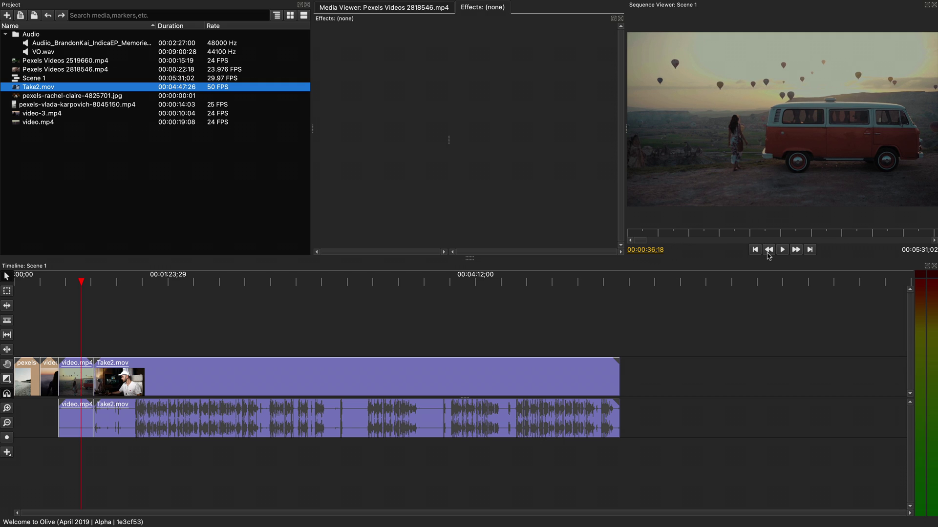
Step: Jump to the sequence end and start, then step through clip boundaries to video-3.mp4's end
{"action": "left_click", "coordinate": [809, 250]}
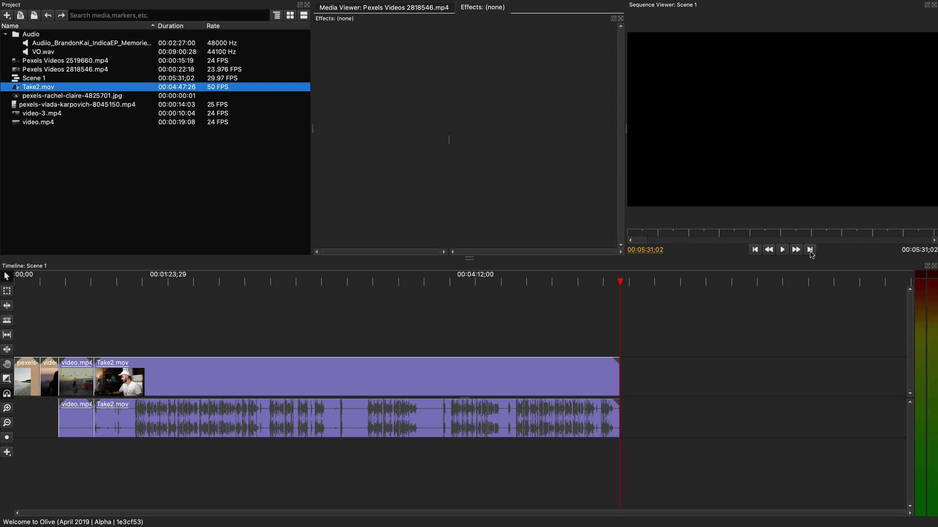
{"action": "left_click", "coordinate": [754, 250]}
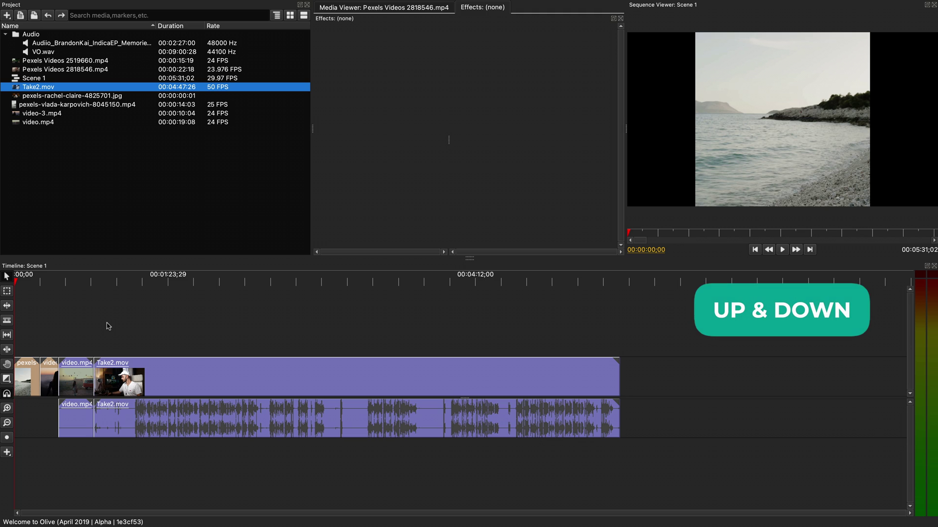
{"action": "key", "text": "Down"}
{"action": "key", "text": "Down"}
{"action": "key", "text": "Down"}
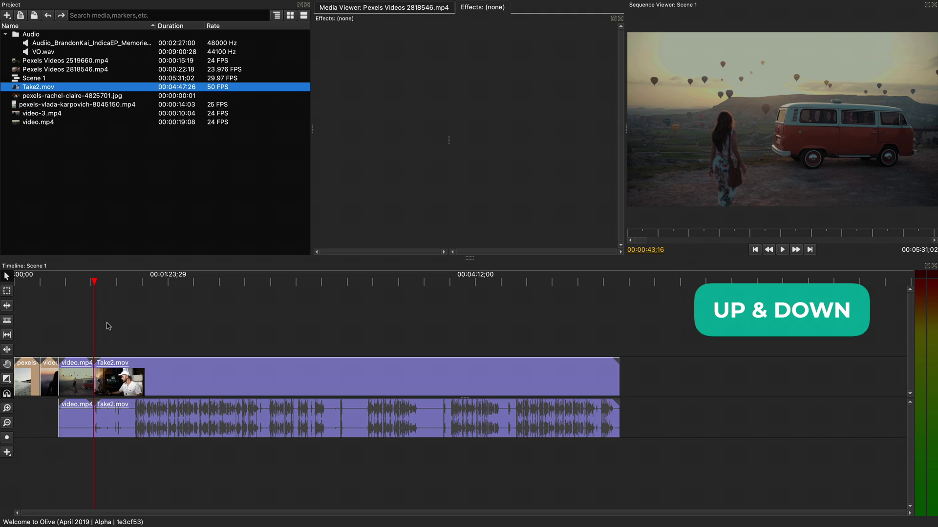
{"action": "key", "text": "Down"}
{"action": "key", "text": "Up"}
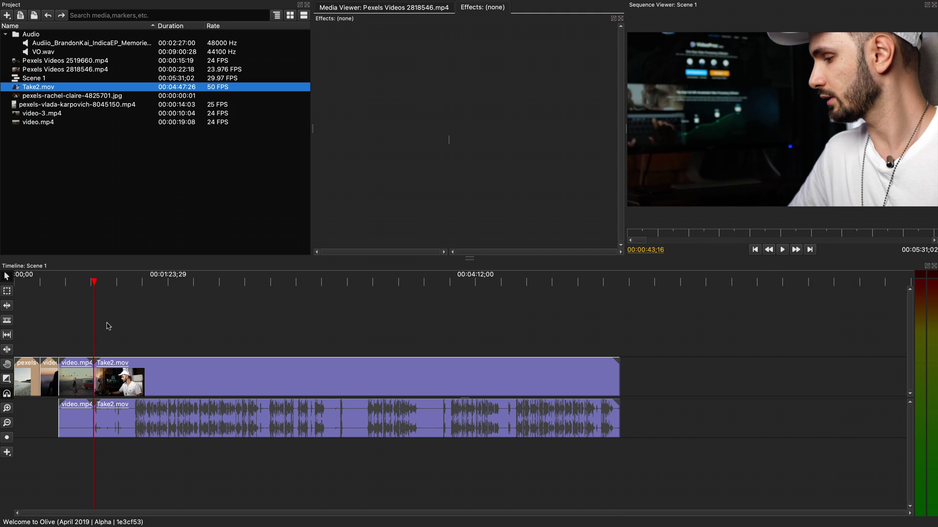
{"action": "key", "text": "Up"}
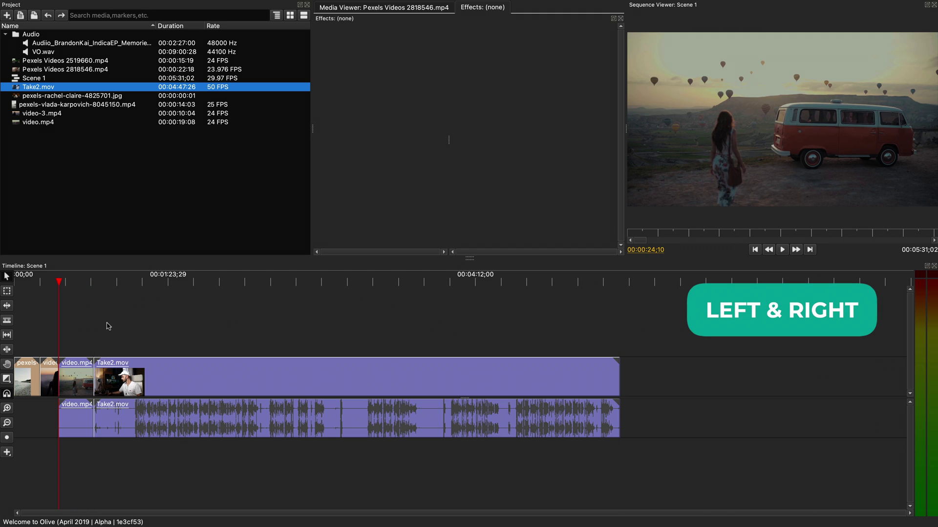
{"action": "key", "text": "Right"}
{"action": "key", "text": "Right"}
{"action": "key", "text": "Right"}
{"action": "key", "text": "Right"}
{"action": "key", "text": "Left"}
{"action": "key", "text": "Left"}
{"action": "key", "text": "Left"}
{"action": "key", "text": "Left"}
{"action": "key", "text": "Left"}
{"action": "key", "text": "Left"}
{"action": "key", "text": "Left"}
{"action": "key", "text": "Left"}
{"action": "key", "text": "Left"}
{"action": "key", "text": "Left"}
{"action": "key", "text": "Left"}
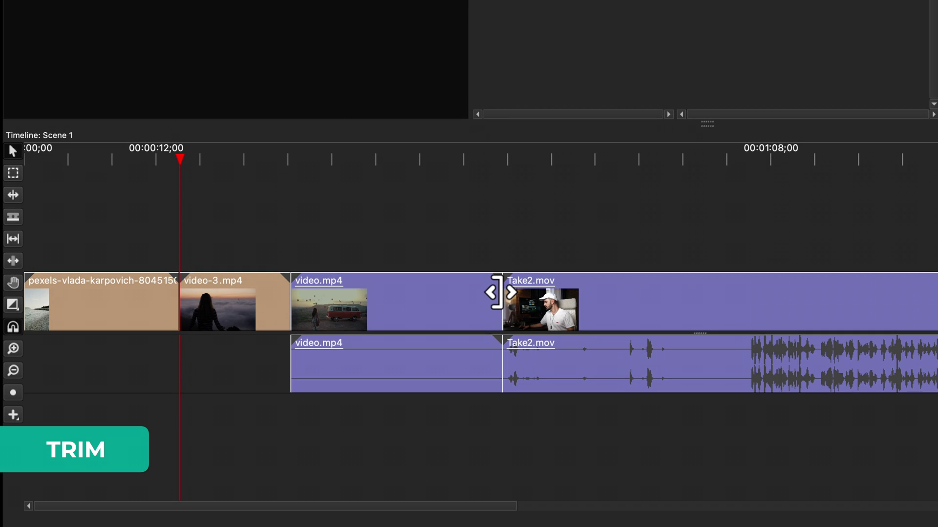
Step: Trim video.mp4's end to 00:00:11;15 and split video-3.mp4 into two pieces
{"action": "left_click_drag", "start_coordinate": [496, 292], "coordinate": [412, 323]}
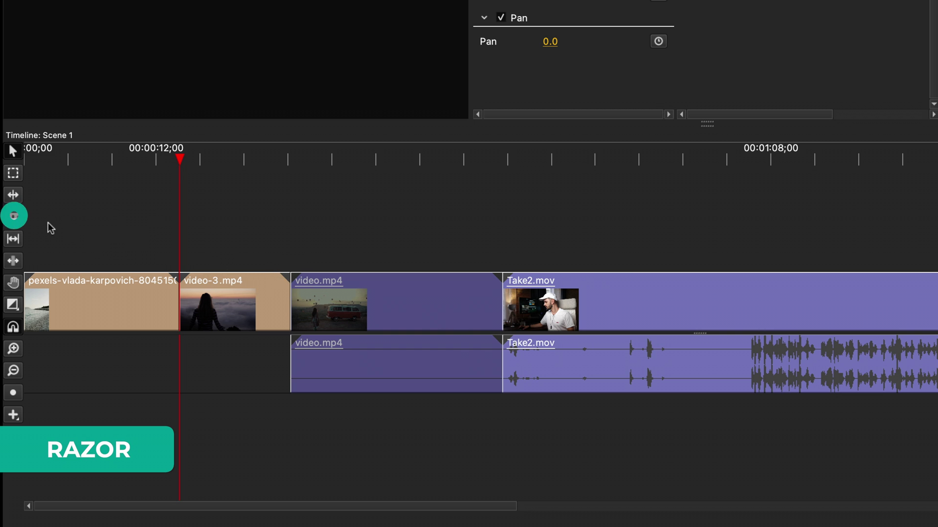
{"action": "left_click", "coordinate": [13, 216]}
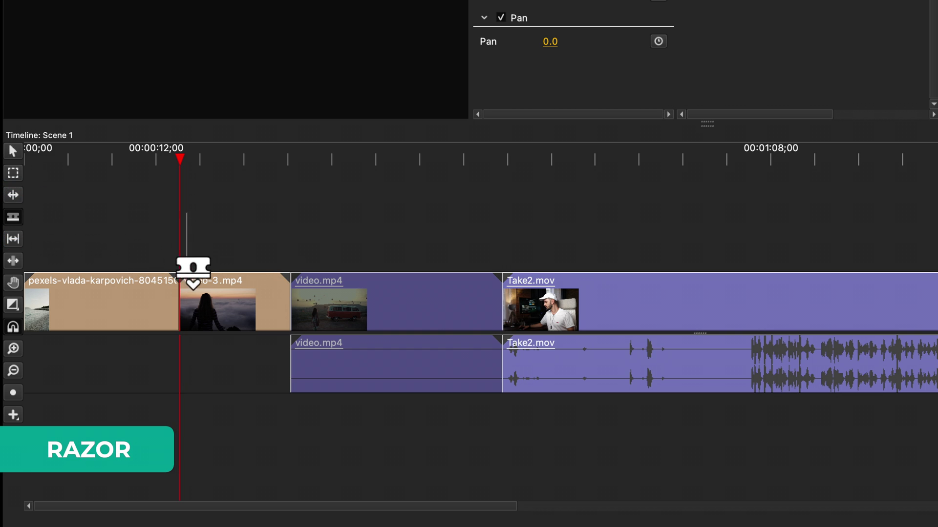
{"action": "left_click", "coordinate": [234, 295]}
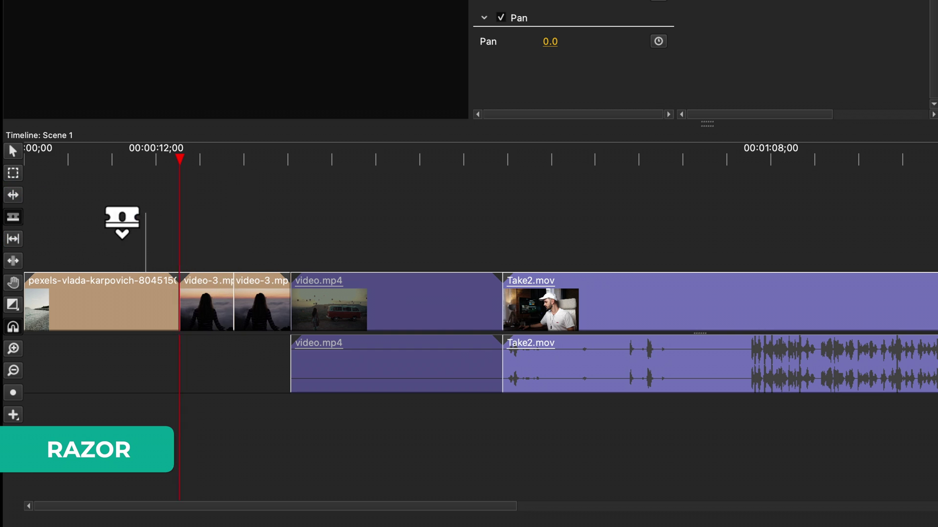
Step: With the Selection tool, drag the second video-3.mp4 piece to another track
{"action": "left_click", "coordinate": [13, 151]}
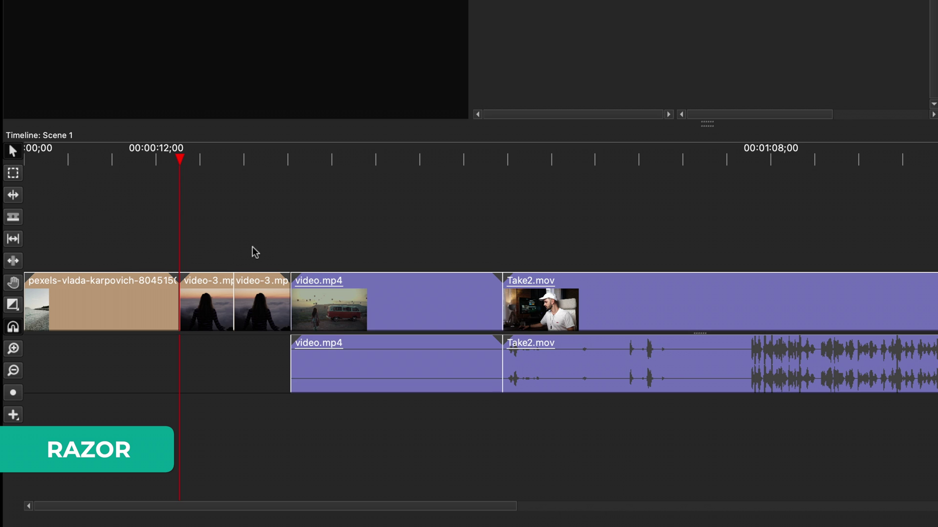
{"action": "left_click", "coordinate": [261, 304]}
{"action": "mouse_move", "coordinate": [260, 304]}
{"action": "left_mouse_down"}
{"action": "mouse_move", "coordinate": [263, 312]}
{"action": "mouse_move", "coordinate": [381, 230]}
{"action": "mouse_move", "coordinate": [578, 245]}
{"action": "mouse_move", "coordinate": [402, 247]}
{"action": "mouse_move", "coordinate": [268, 307]}
{"action": "left_mouse_up"}
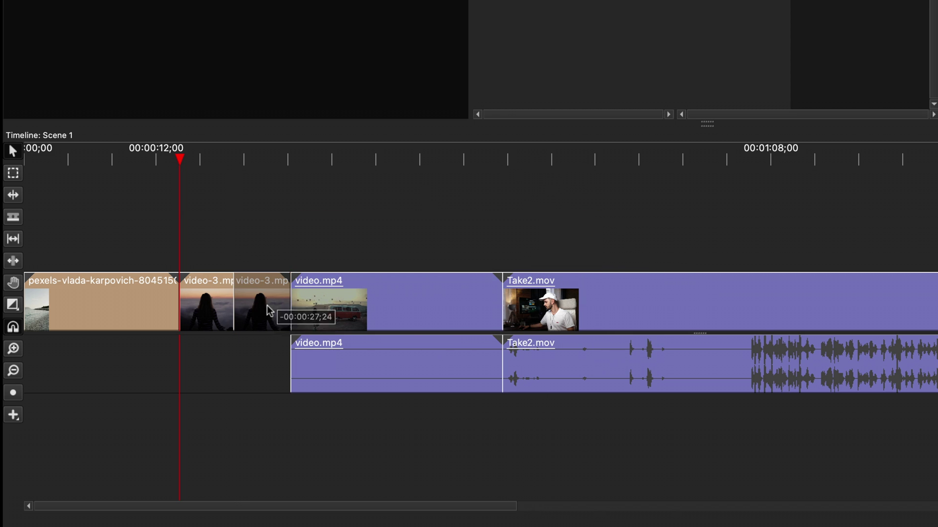
Step: Delete the second video-3.mp4 piece, undo it, then Ripple Delete it to close the gap
{"action": "right_click", "coordinate": [266, 308]}
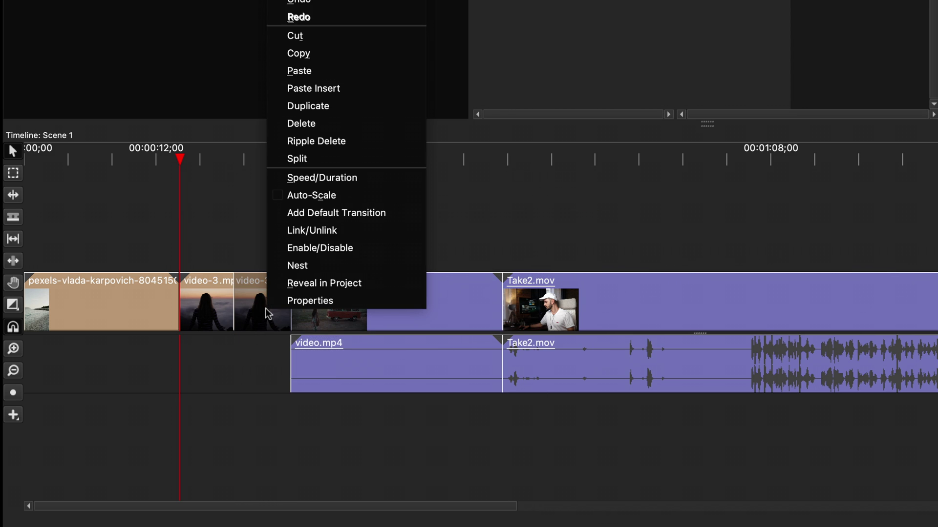
{"action": "left_click", "coordinate": [322, 125]}
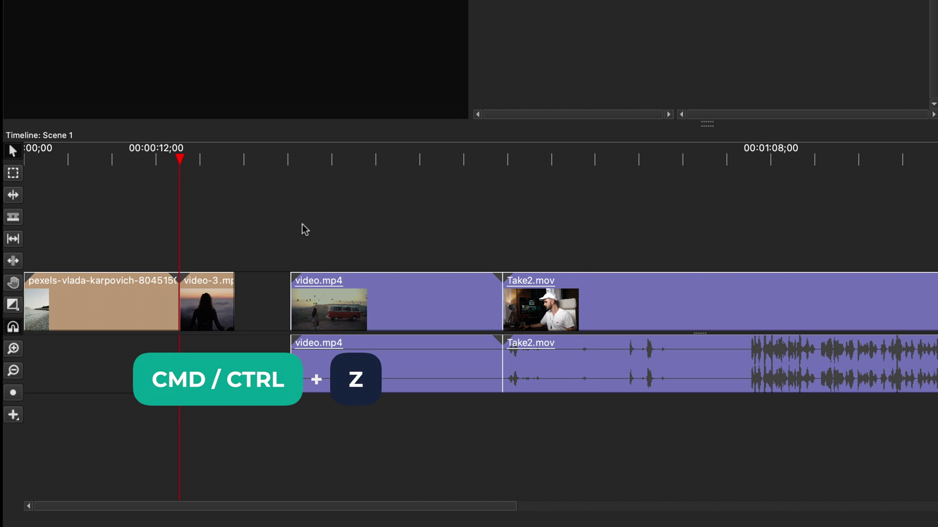
{"action": "key", "text": "ctrl+z"}
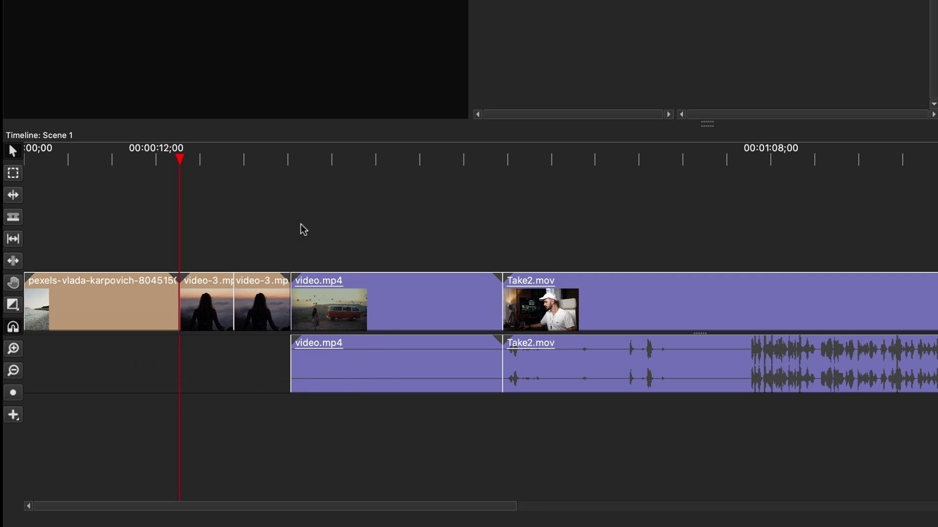
{"action": "right_click", "coordinate": [262, 297]}
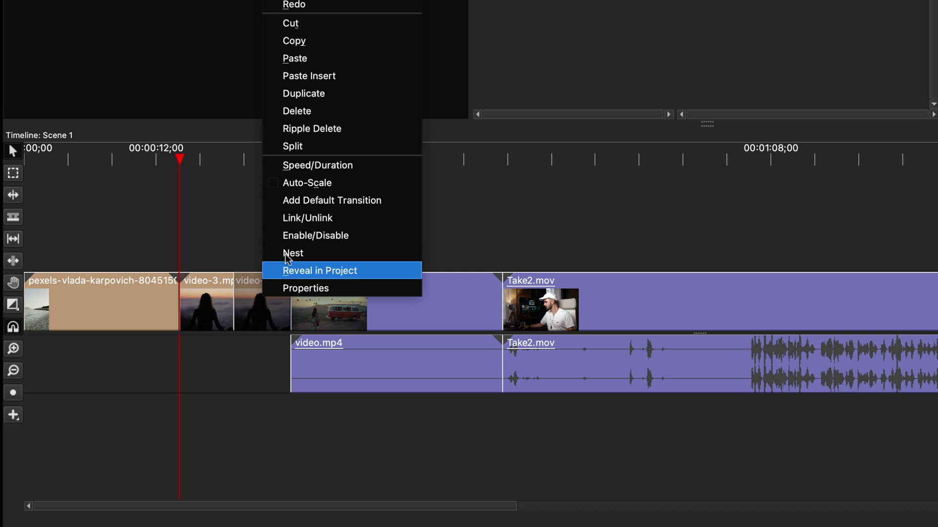
{"action": "left_click", "coordinate": [360, 129]}
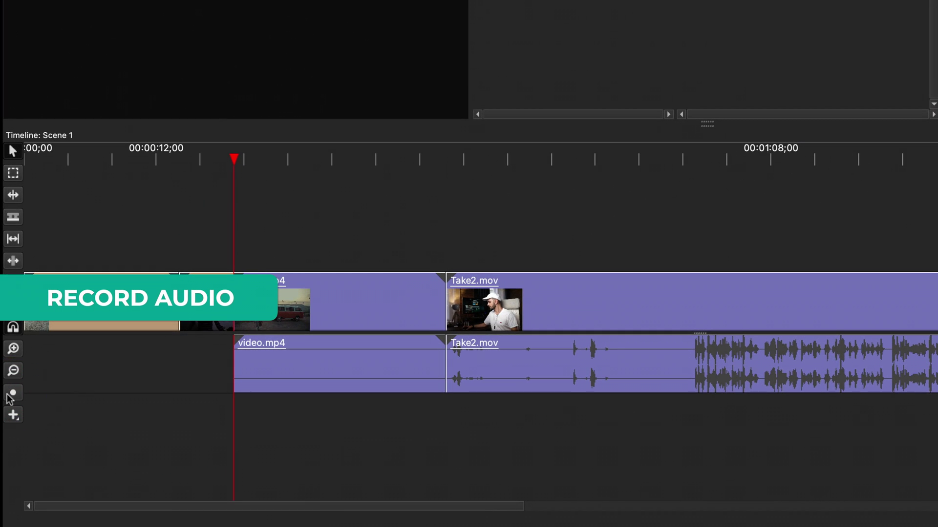
Step: Record about five seconds of audio onto an empty track starting at the playhead
{"action": "left_click", "coordinate": [8, 395]}
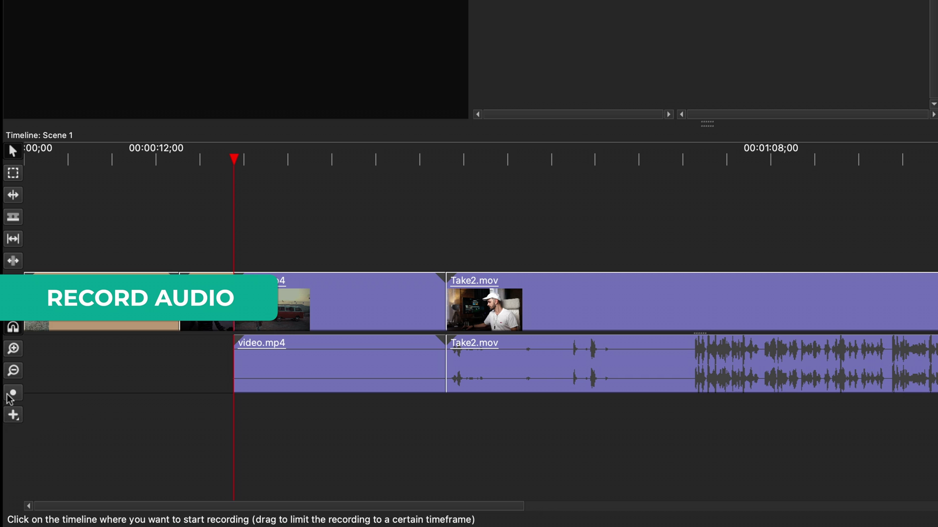
{"action": "left_click_drag", "start_coordinate": [233, 414], "coordinate": [433, 414]}
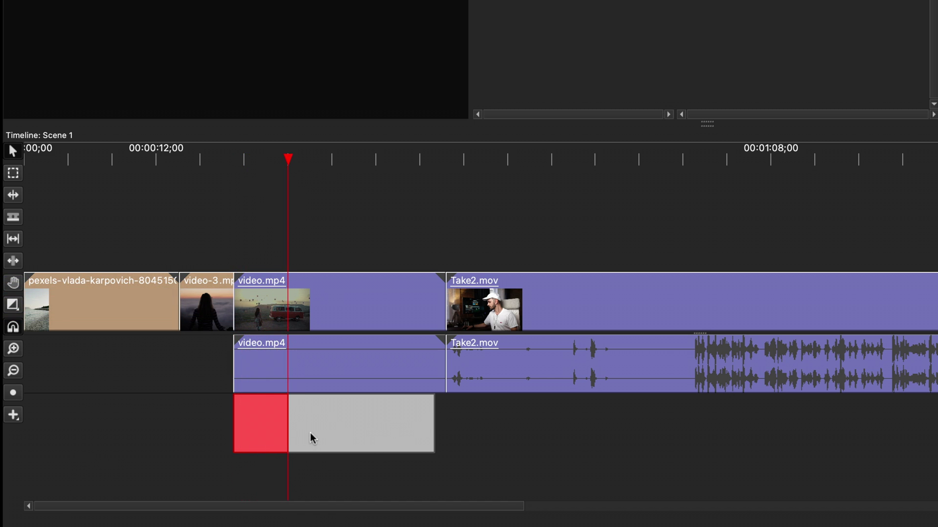
{"action": "key", "text": "space"}
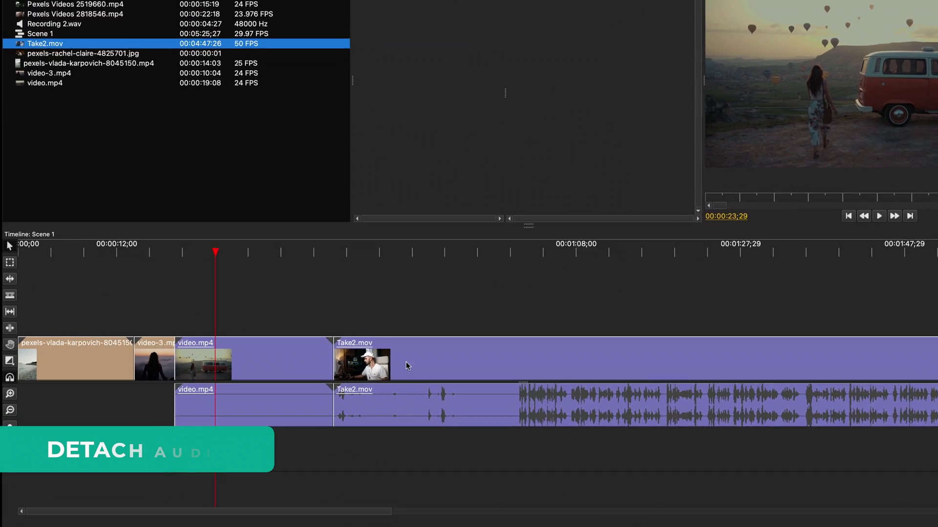
Step: Shift Take2.mov along the timeline and unlink its audio from its video
{"action": "left_click_drag", "start_coordinate": [366, 384], "coordinate": [443, 378]}
{"action": "left_click_drag", "start_coordinate": [723, 306], "coordinate": [676, 308]}
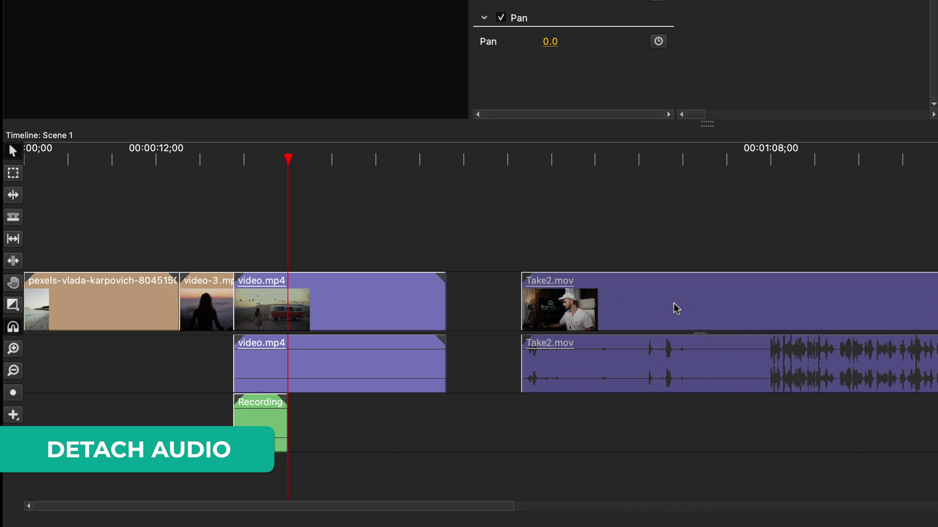
{"action": "right_click", "coordinate": [676, 308]}
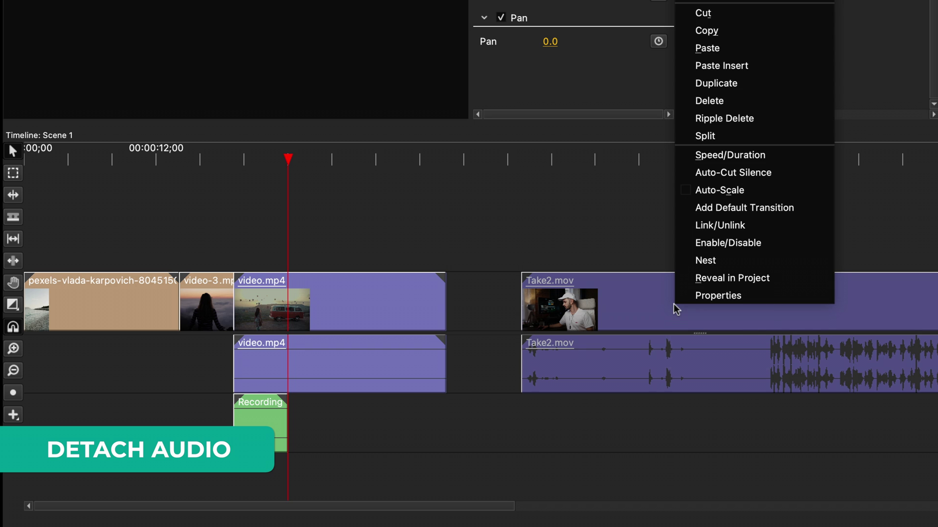
{"action": "left_click", "coordinate": [741, 227]}
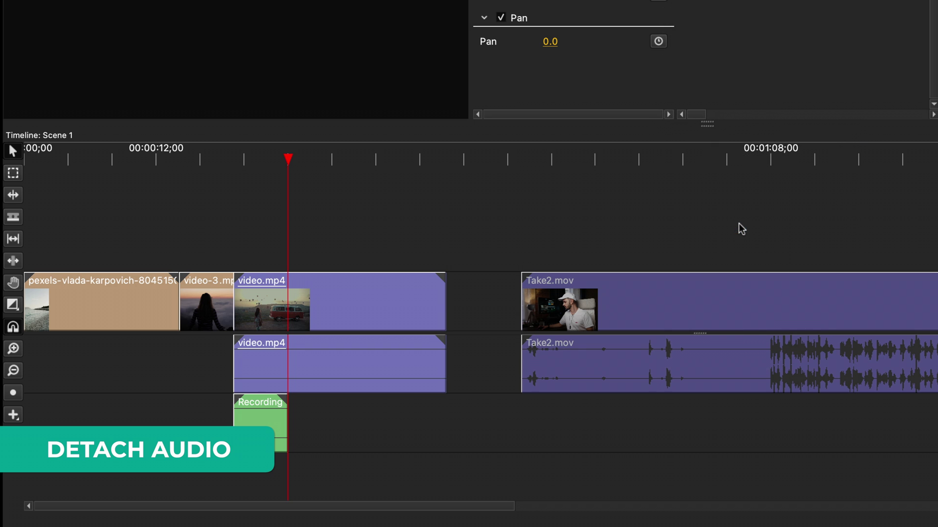
Step: Move the detached Take2.mov audio aside and delete it
{"action": "left_click", "coordinate": [599, 418]}
{"action": "left_click_drag", "start_coordinate": [638, 368], "coordinate": [785, 413]}
{"action": "right_click", "coordinate": [785, 413]}
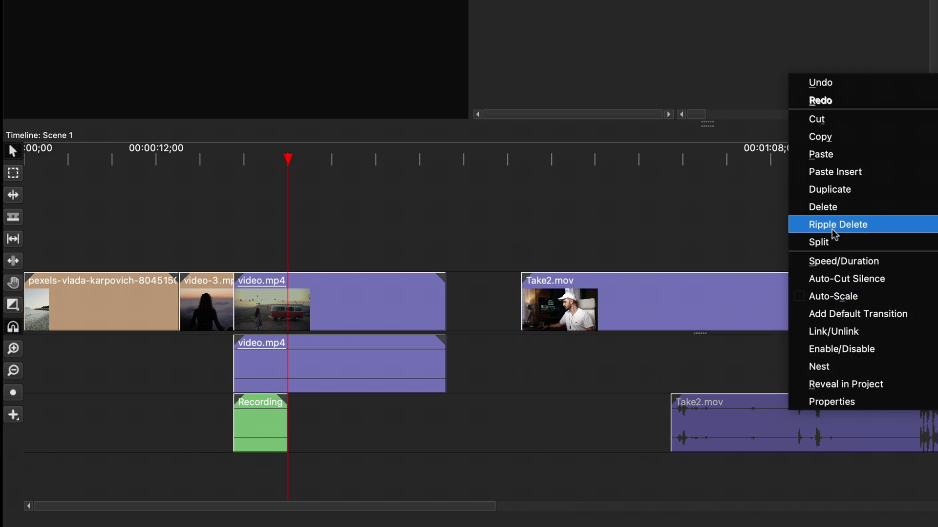
{"action": "left_click", "coordinate": [841, 213]}
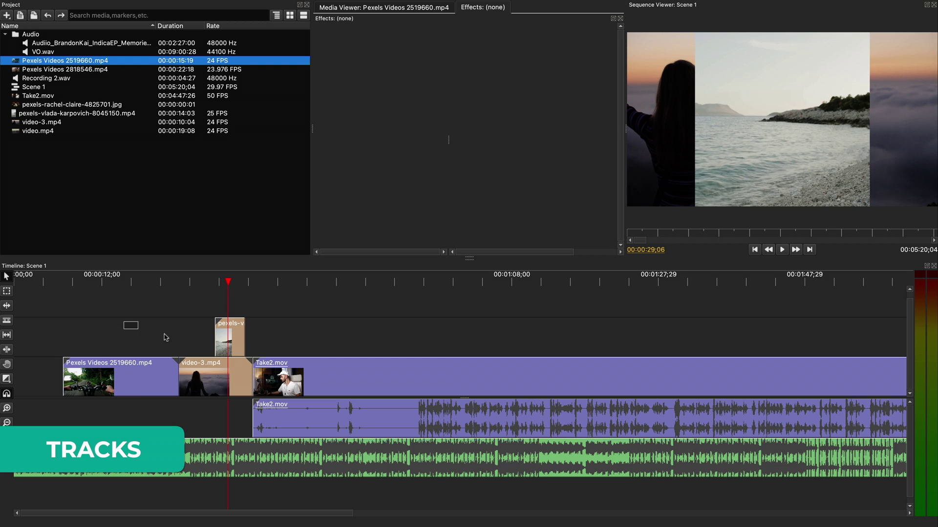
{"action": "left_click_drag", "start_coordinate": [166, 338], "coordinate": [444, 381]}
{"action": "left_click", "coordinate": [204, 426]}
{"action": "left_click_drag", "start_coordinate": [232, 422], "coordinate": [547, 457]}
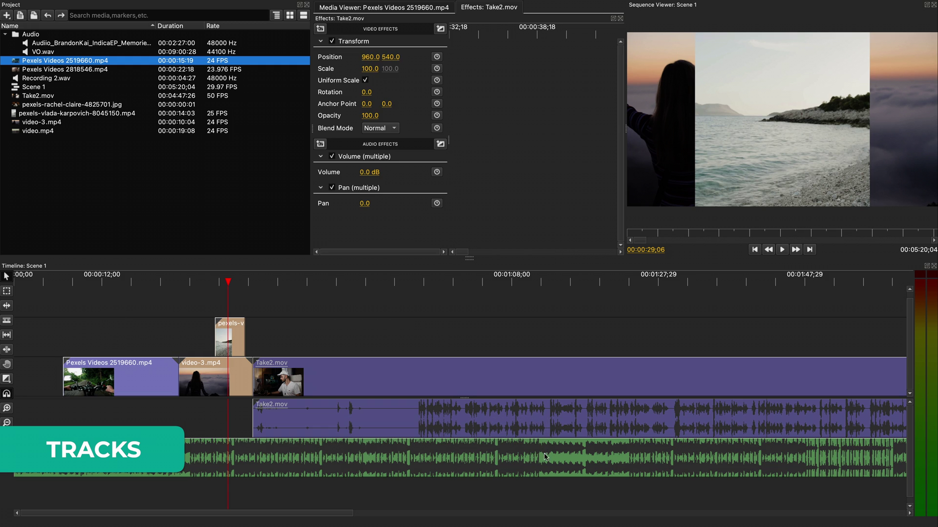
{"action": "left_click", "coordinate": [364, 493]}
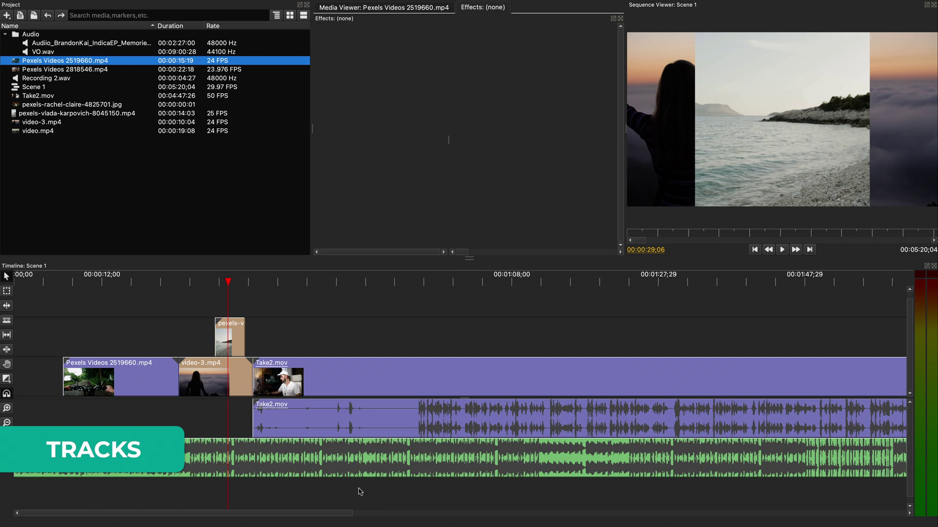
{"action": "left_click", "coordinate": [235, 342]}
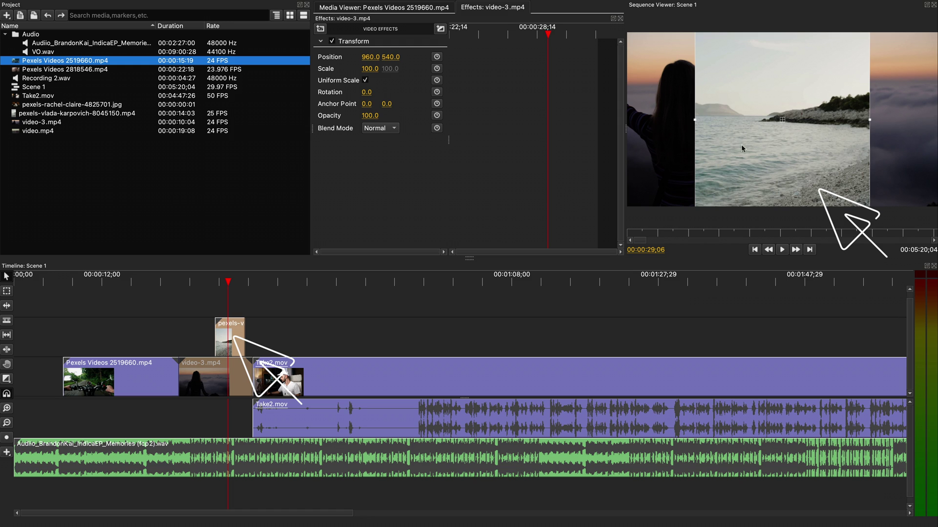
{"action": "mouse_move", "coordinate": [217, 381]}
{"action": "left_mouse_down"}
{"action": "mouse_move", "coordinate": [215, 297]}
{"action": "mouse_move", "coordinate": [200, 307]}
{"action": "mouse_move", "coordinate": [204, 375]}
{"action": "left_mouse_up"}
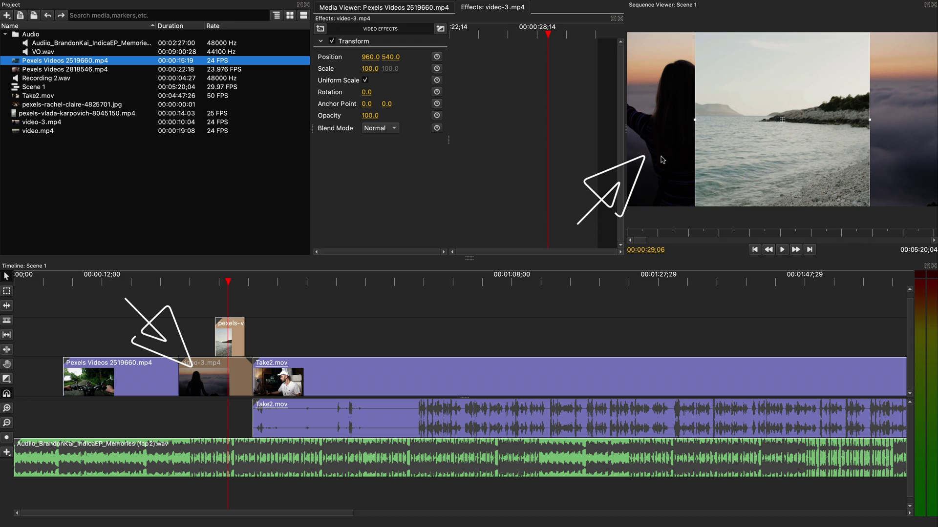
{"action": "left_click", "coordinate": [411, 473]}
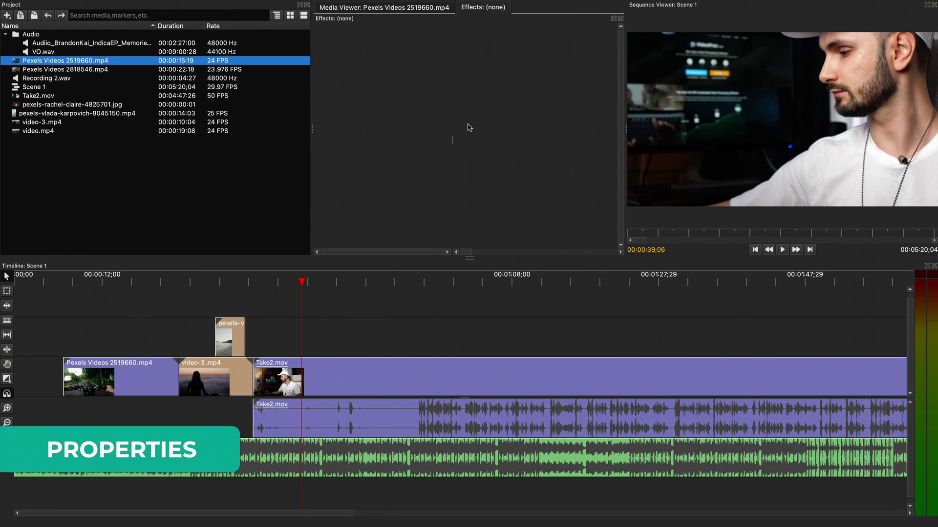
Step: Lower the background music clip's Volume from 0.0 dB to -5.0 dB
{"action": "left_click", "coordinate": [333, 372]}
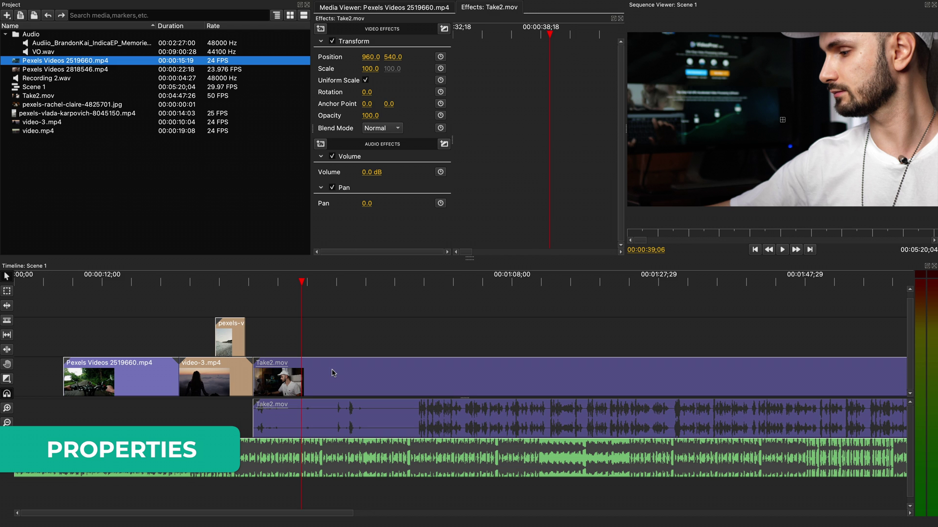
{"action": "left_click", "coordinate": [271, 463]}
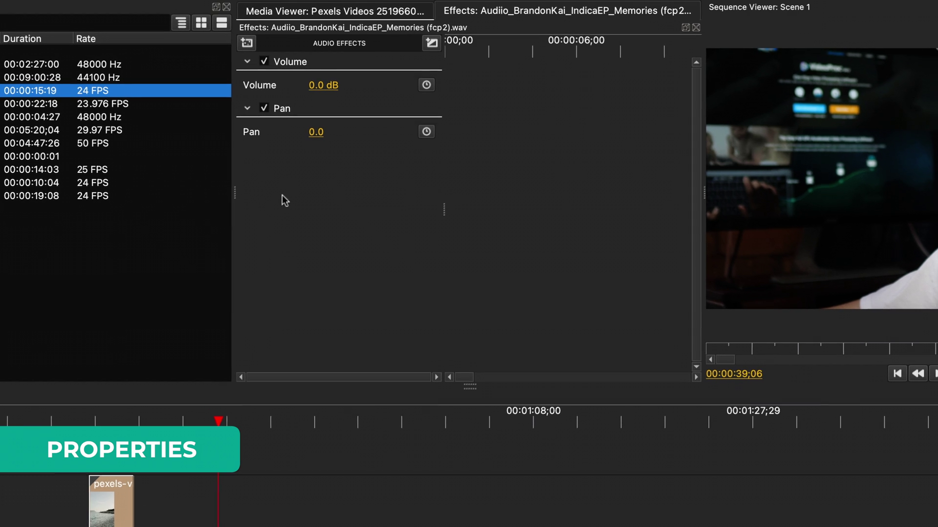
{"action": "mouse_move", "coordinate": [321, 84]}
{"action": "left_mouse_down"}
{"action": "mouse_move", "coordinate": [298, 85]}
{"action": "mouse_move", "coordinate": [327, 84]}
{"action": "left_mouse_up"}
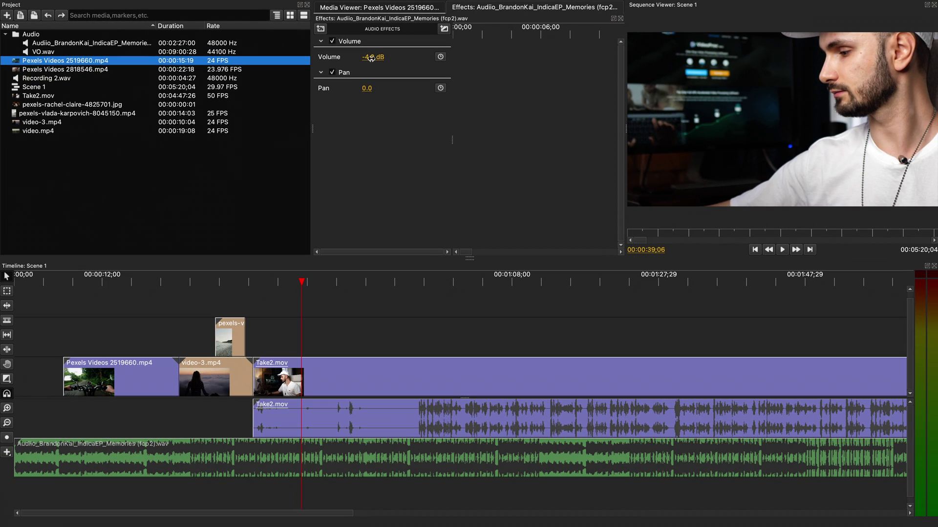
{"action": "left_click", "coordinate": [306, 383]}
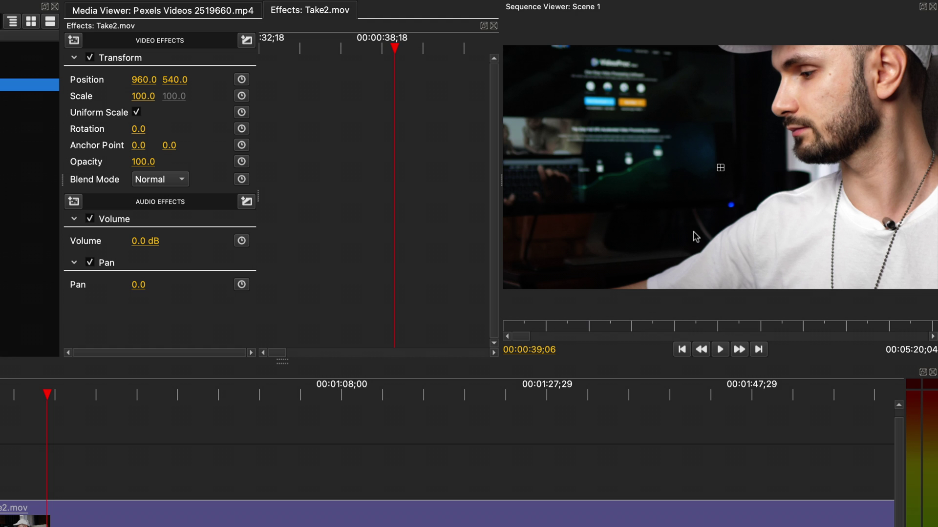
Step: Try out Take2.mov's scale and opacity, then set its Transform Scale to exactly 60
{"action": "left_click_drag", "start_coordinate": [143, 95], "coordinate": [112, 80]}
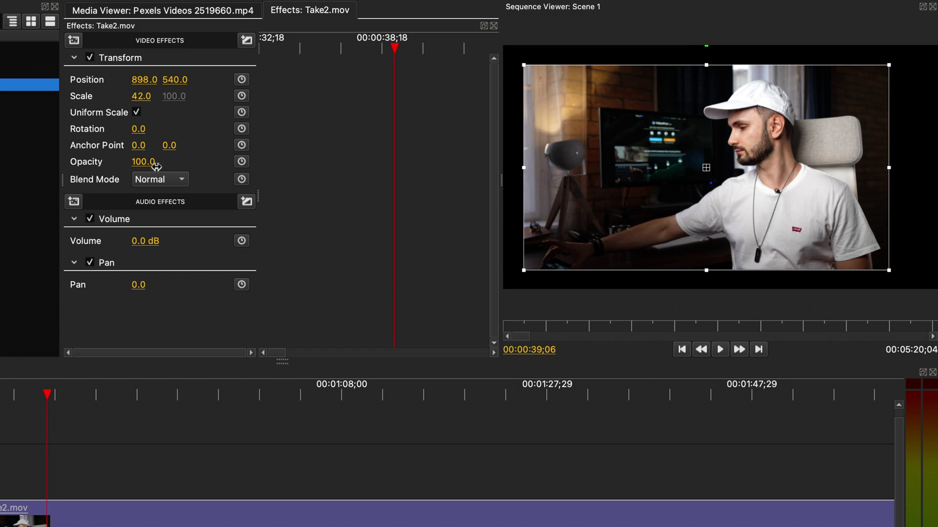
{"action": "mouse_move", "coordinate": [138, 161]}
{"action": "left_mouse_down"}
{"action": "mouse_move", "coordinate": [93, 162]}
{"action": "mouse_move", "coordinate": [138, 161]}
{"action": "left_mouse_up"}
{"action": "left_click", "coordinate": [138, 96]}
{"action": "type", "text": "60"}
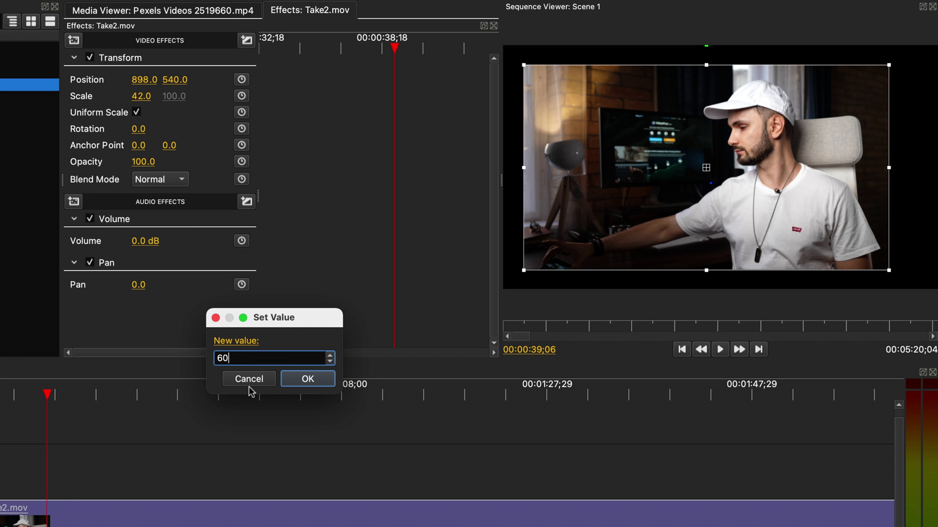
{"action": "left_click", "coordinate": [297, 379]}
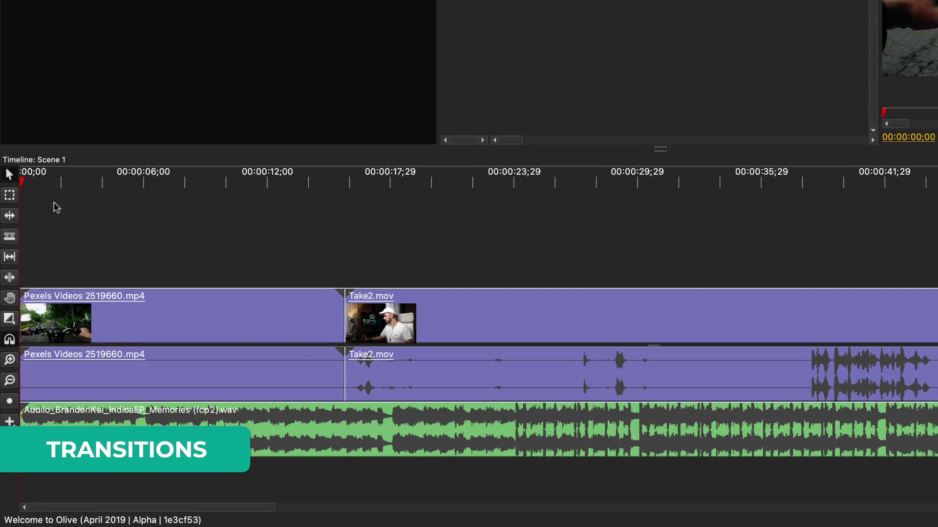
Step: Add a Linear Fade at the start of the music clip and play Scene 1's opening
{"action": "left_click", "coordinate": [8, 378]}
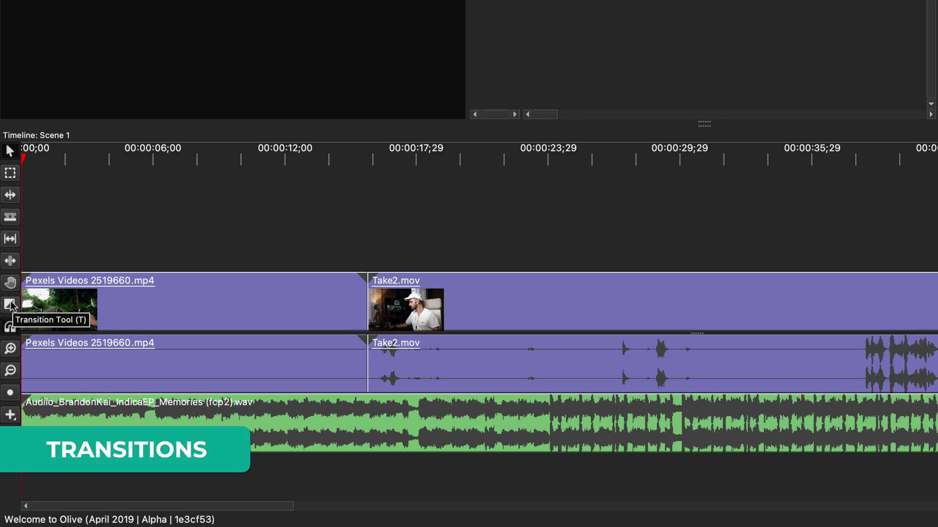
{"action": "left_click", "coordinate": [11, 306]}
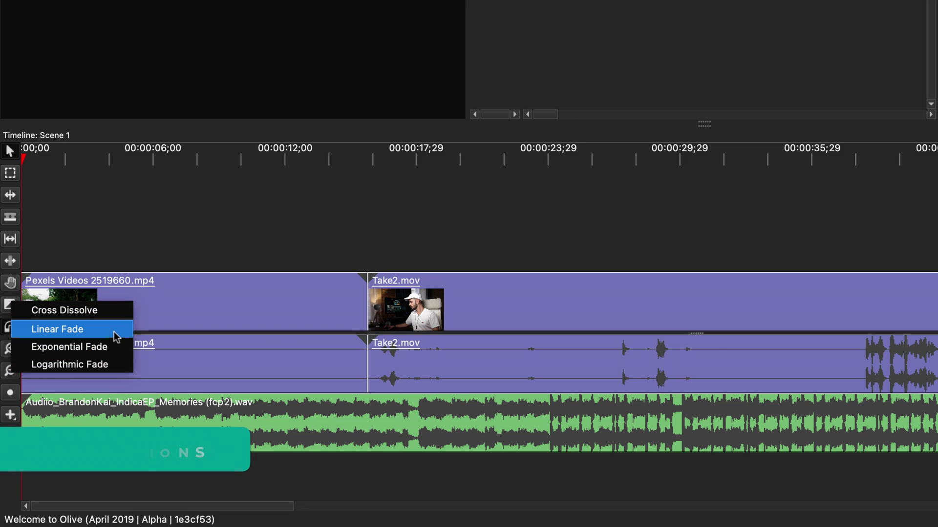
{"action": "left_click", "coordinate": [116, 334]}
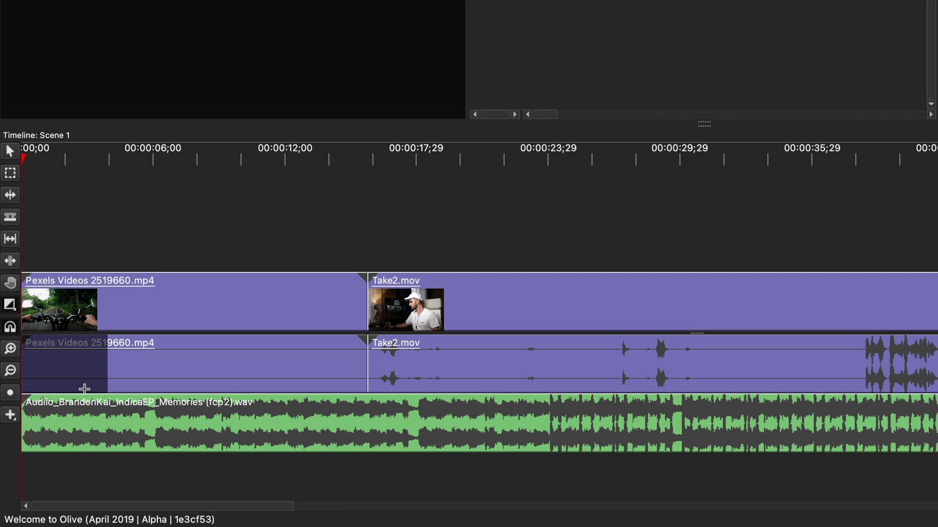
{"action": "left_click_drag", "start_coordinate": [25, 423], "coordinate": [84, 419]}
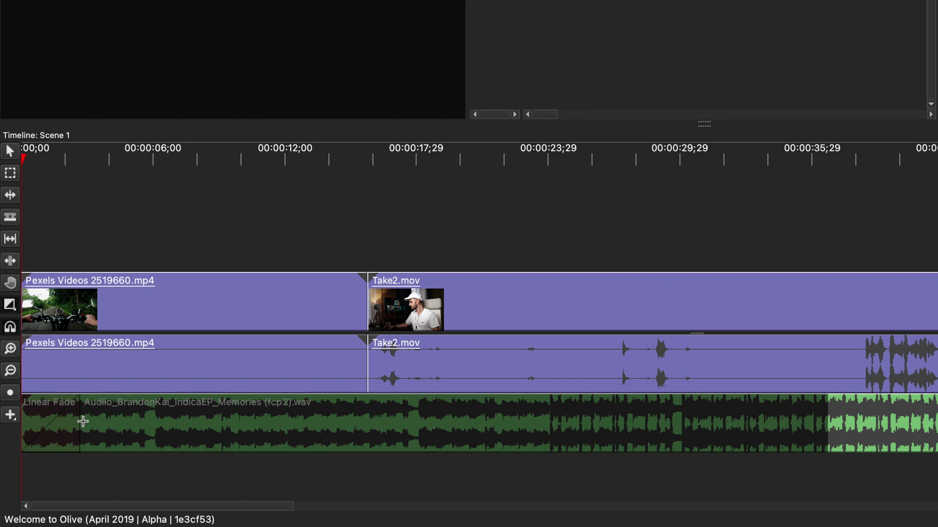
{"action": "left_click", "coordinate": [14, 157]}
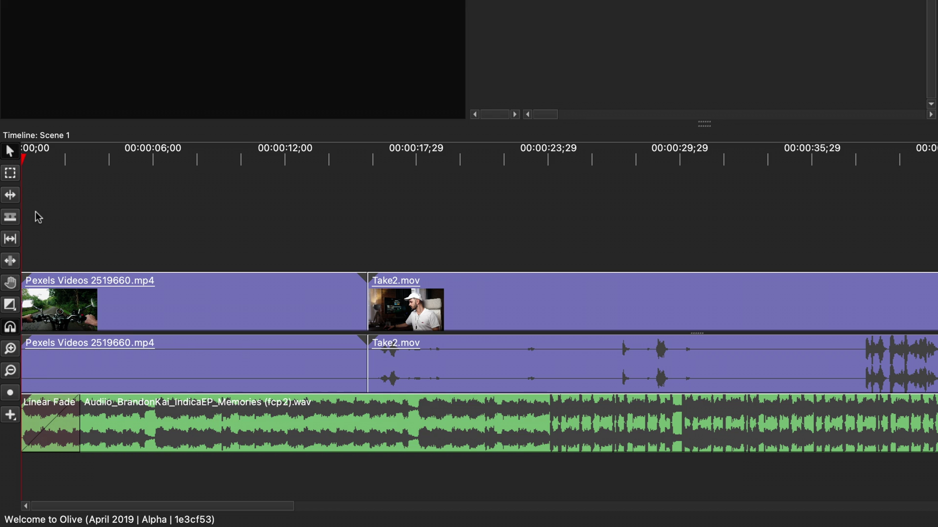
{"action": "key", "text": "space"}
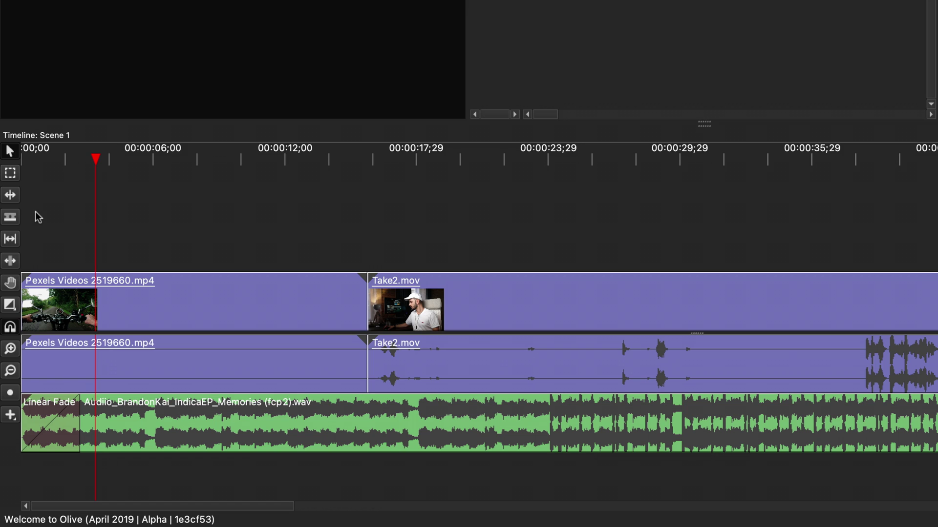
Step: Fade in the motorcycle clip with a Cross Dissolve at its start and preview it
{"action": "left_click", "coordinate": [10, 305]}
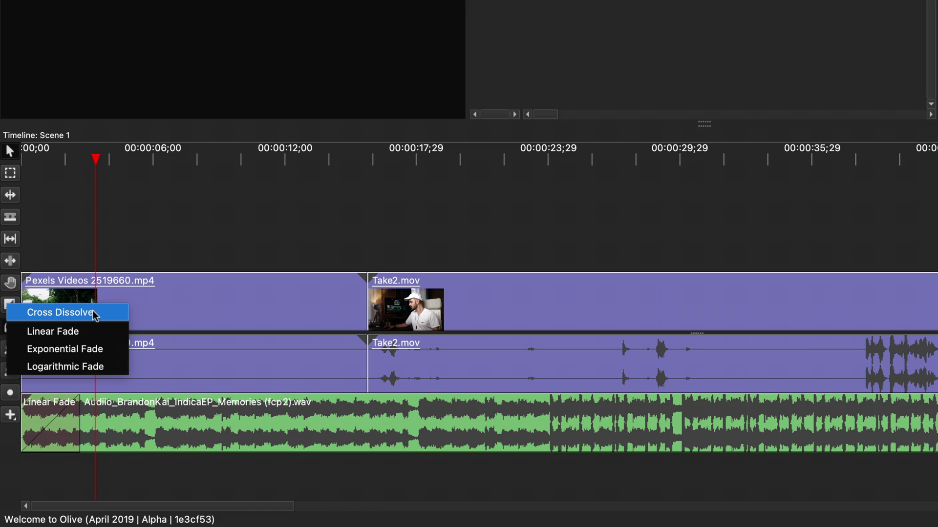
{"action": "left_click", "coordinate": [95, 313]}
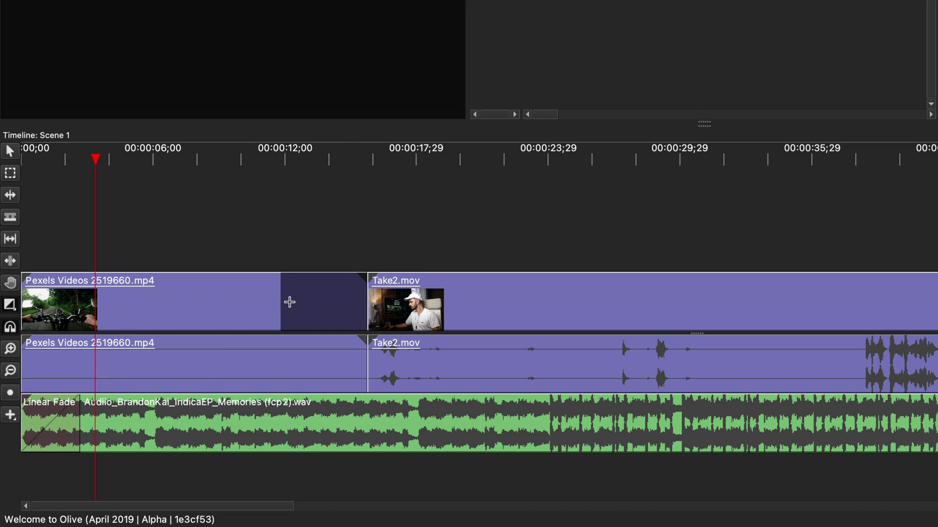
{"action": "left_click_drag", "start_coordinate": [35, 310], "coordinate": [81, 309]}
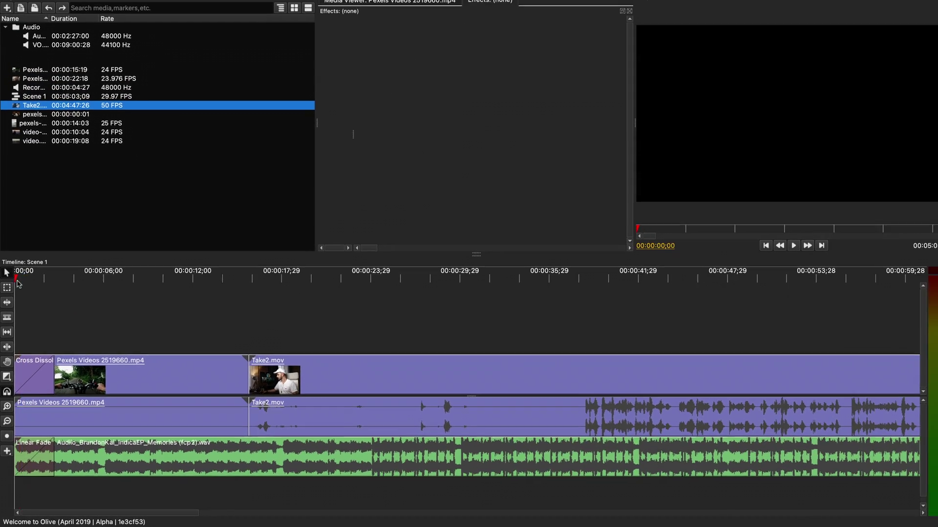
{"action": "key", "text": "space"}
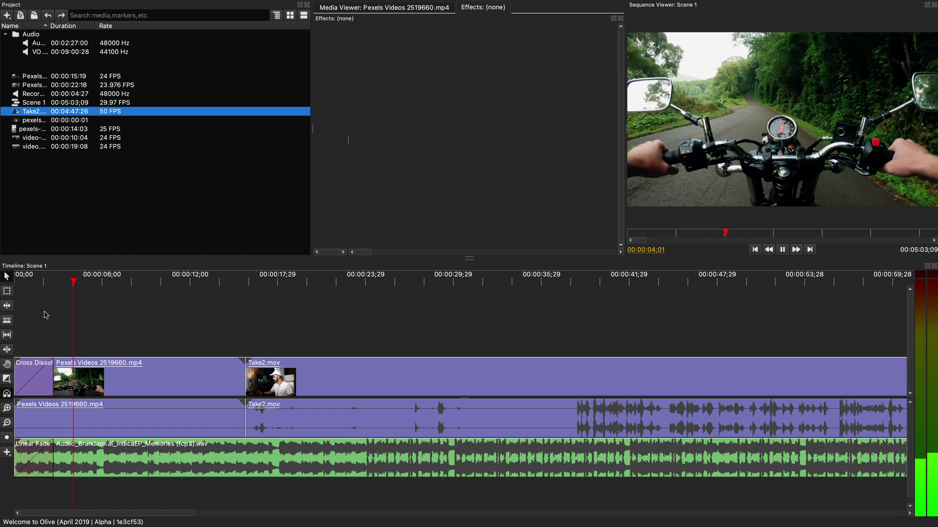
{"action": "key", "text": "space"}
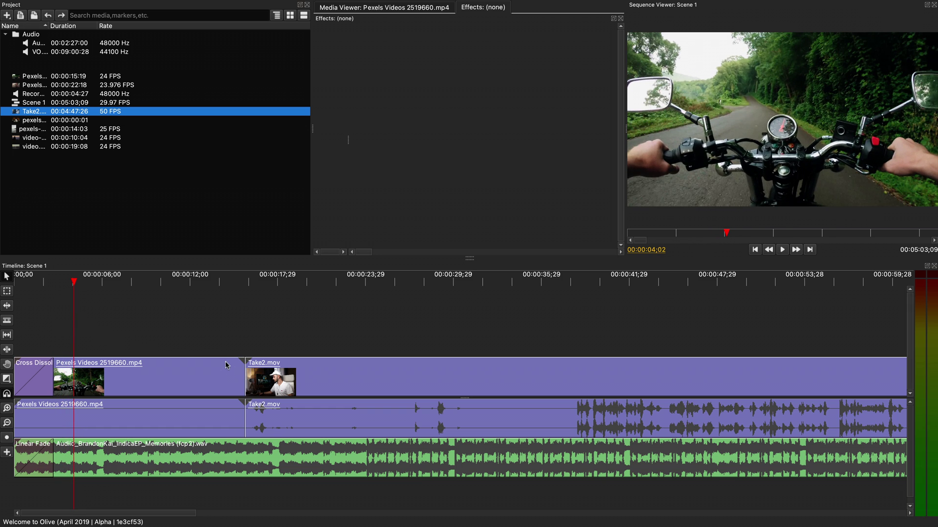
Step: Trim the motorcycle clip's end, cross-dissolve it into Take2.mov, and play across the cut
{"action": "mouse_move", "coordinate": [242, 372]}
{"action": "left_mouse_down"}
{"action": "mouse_move", "coordinate": [221, 372]}
{"action": "mouse_move", "coordinate": [281, 376]}
{"action": "mouse_move", "coordinate": [249, 374]}
{"action": "left_mouse_up"}
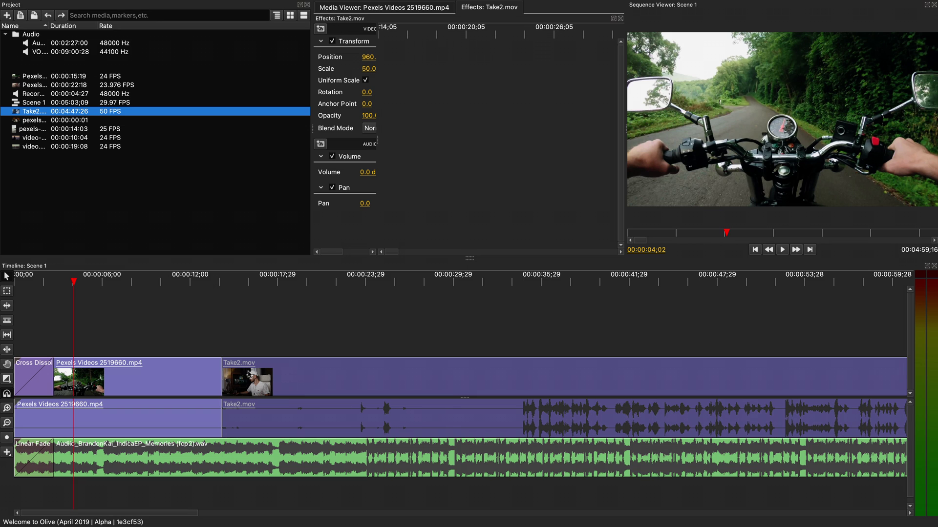
{"action": "right_click", "coordinate": [7, 380]}
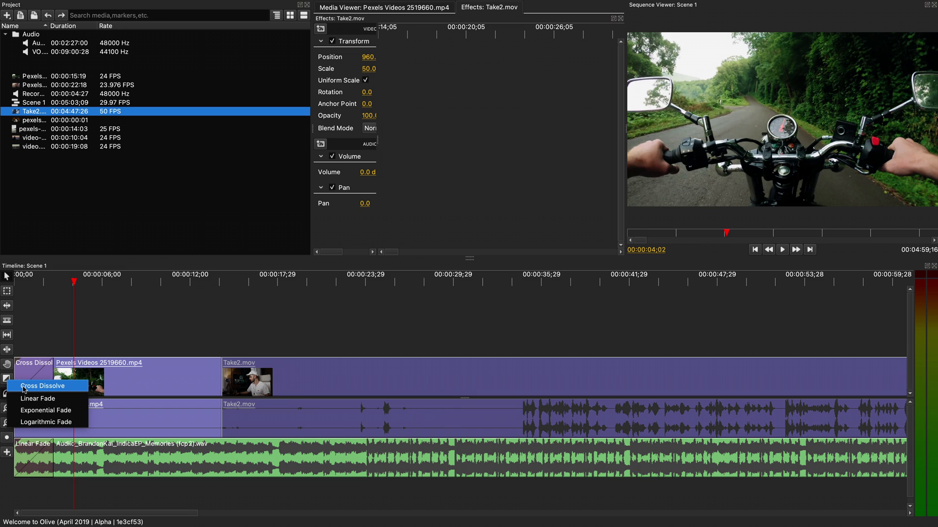
{"action": "left_click", "coordinate": [24, 386]}
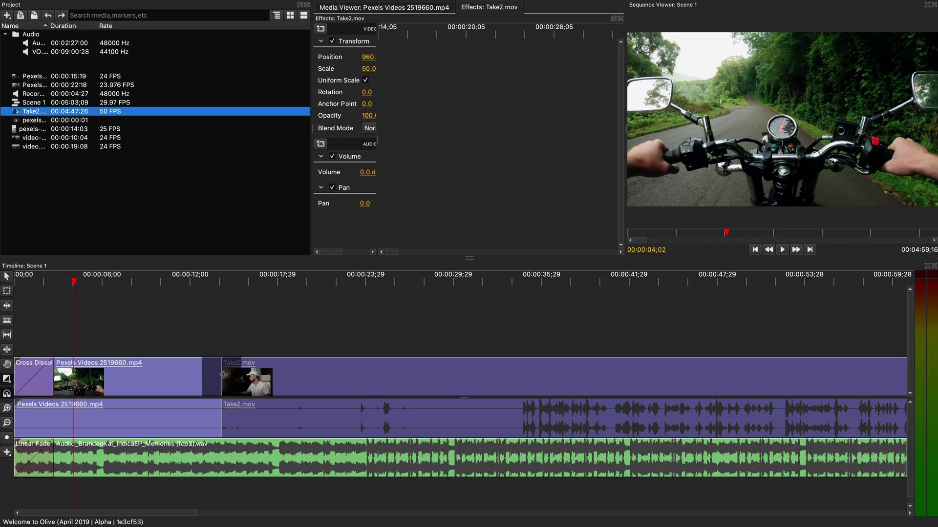
{"action": "left_click_drag", "start_coordinate": [223, 375], "coordinate": [244, 376]}
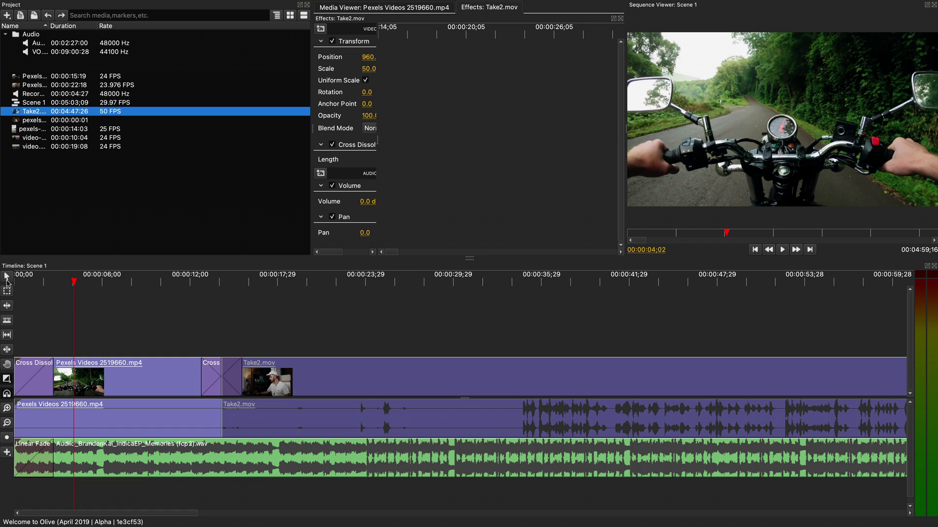
{"action": "left_click", "coordinate": [7, 278]}
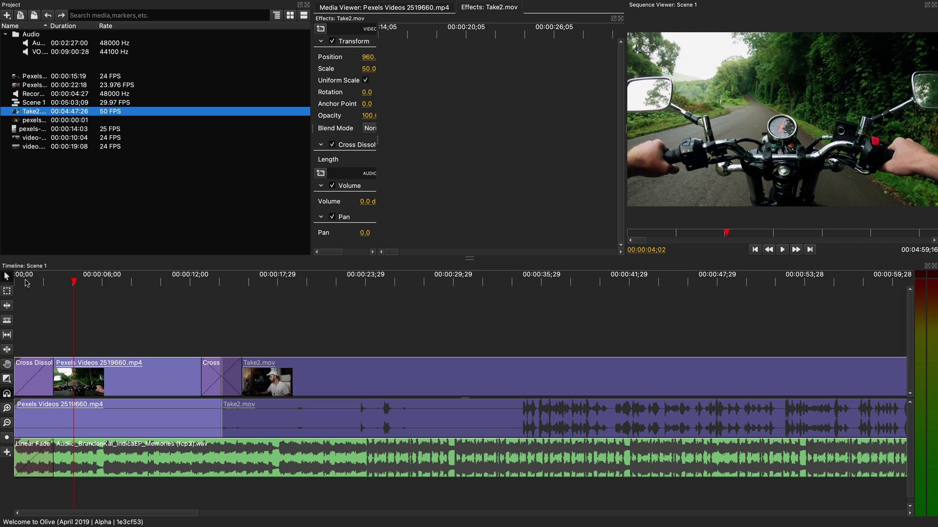
{"action": "left_click", "coordinate": [195, 284]}
{"action": "key", "text": "space"}
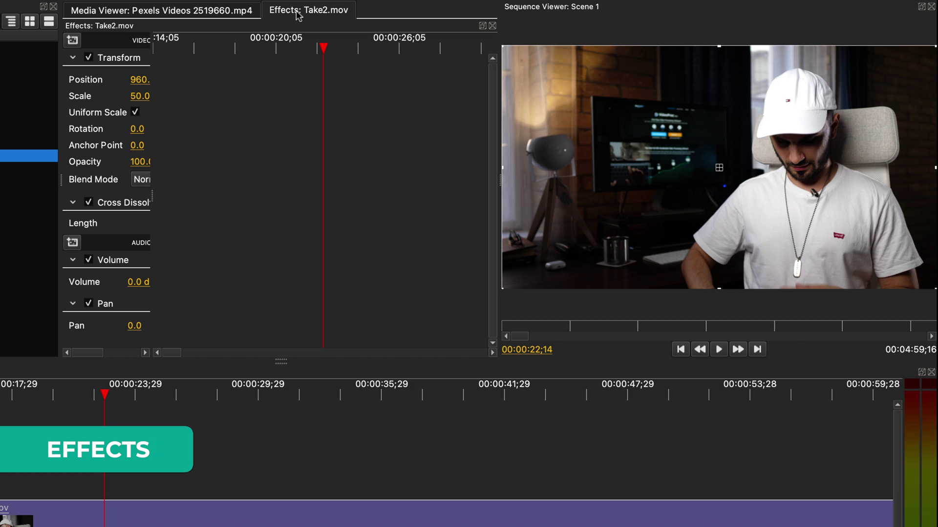
{"action": "left_click", "coordinate": [73, 41]}
{"action": "mouse_move", "coordinate": [103, 57]}
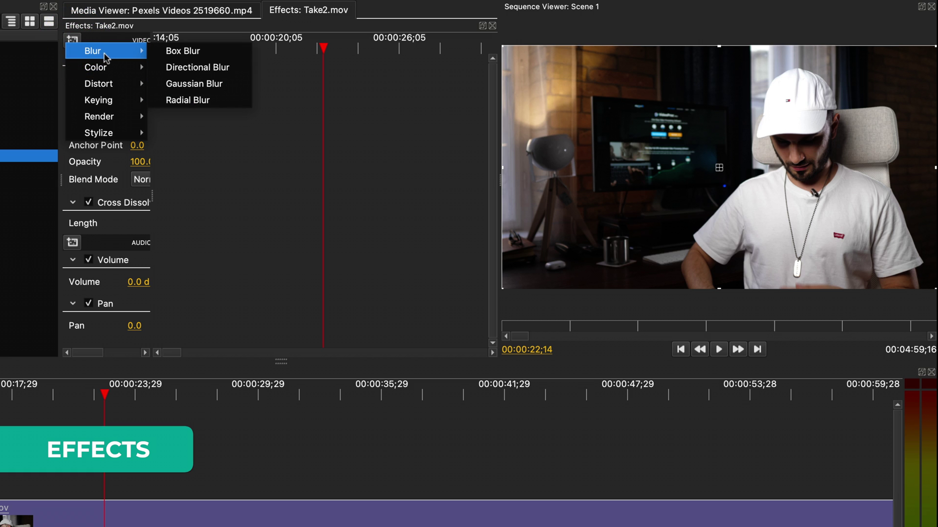
{"action": "mouse_move", "coordinate": [119, 84]}
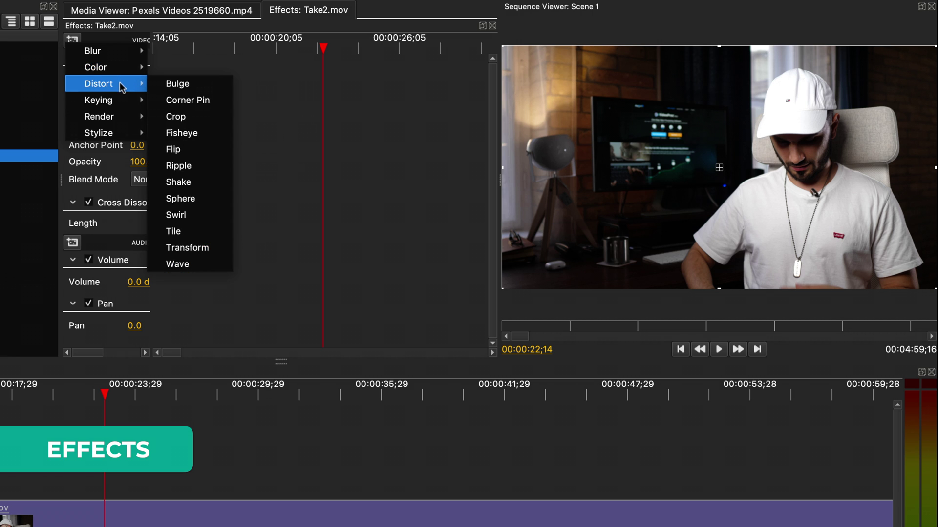
{"action": "mouse_move", "coordinate": [121, 117]}
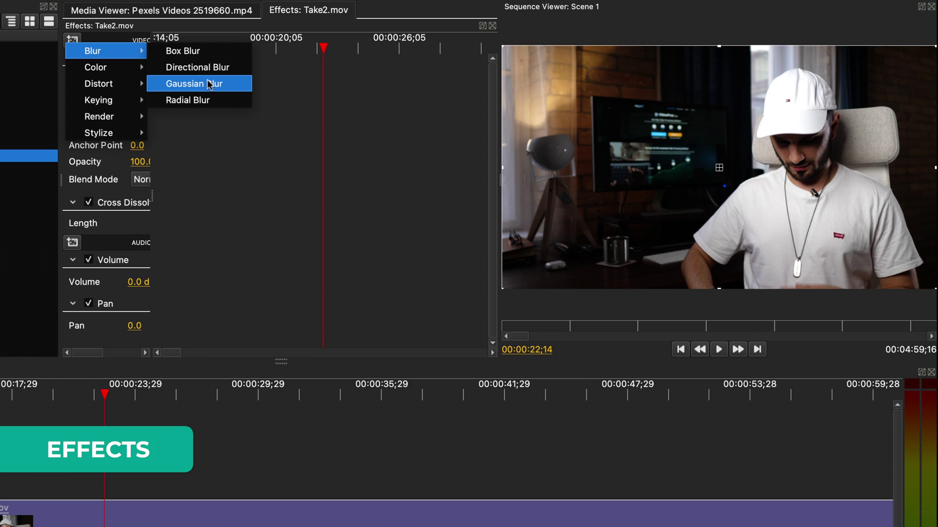
{"action": "left_click", "coordinate": [208, 84]}
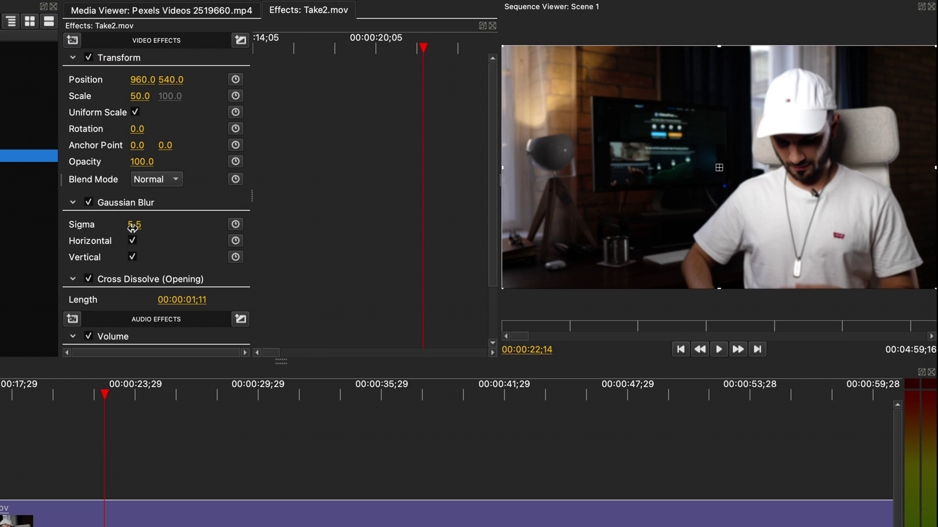
{"action": "left_click_drag", "start_coordinate": [134, 224], "coordinate": [182, 225]}
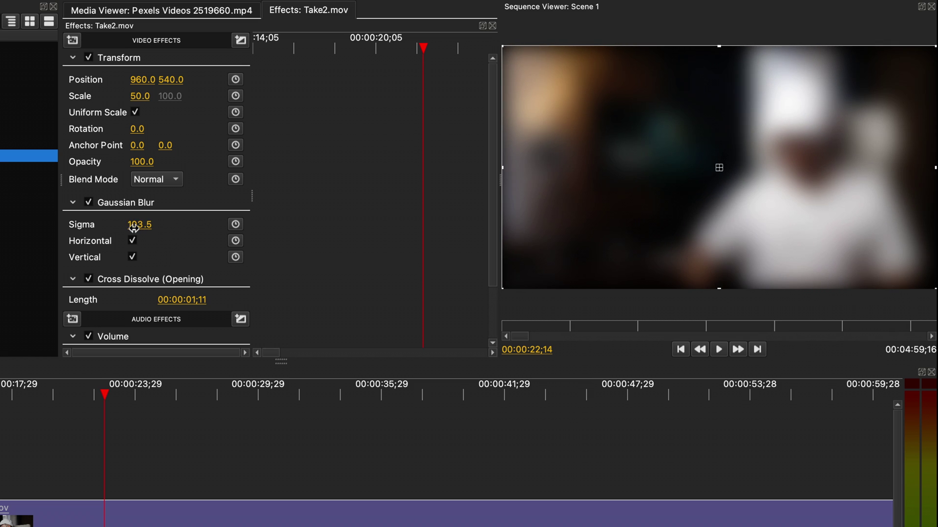
{"action": "right_click", "coordinate": [127, 208]}
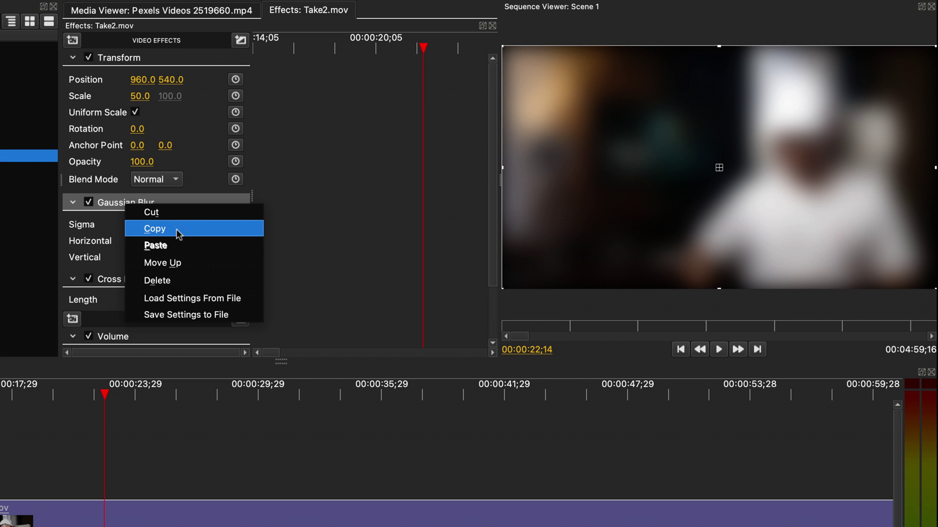
{"action": "left_click", "coordinate": [185, 282]}
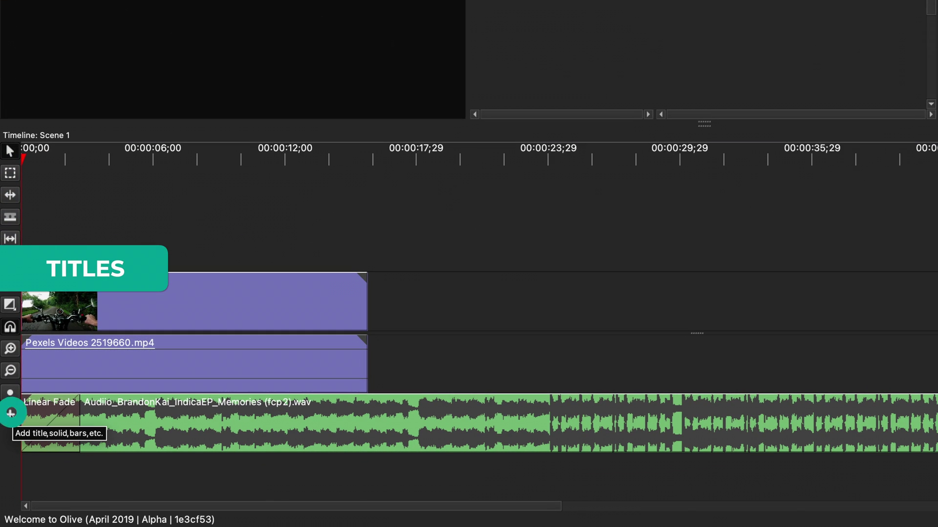
Step: Add a Title clip at 0:00 on a new track above the video
{"action": "left_click", "coordinate": [11, 416]}
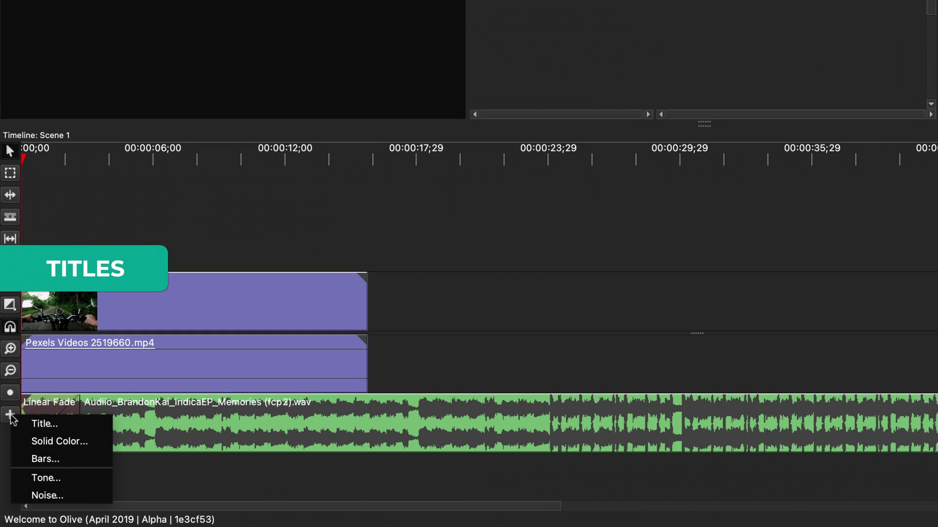
{"action": "left_click", "coordinate": [63, 423]}
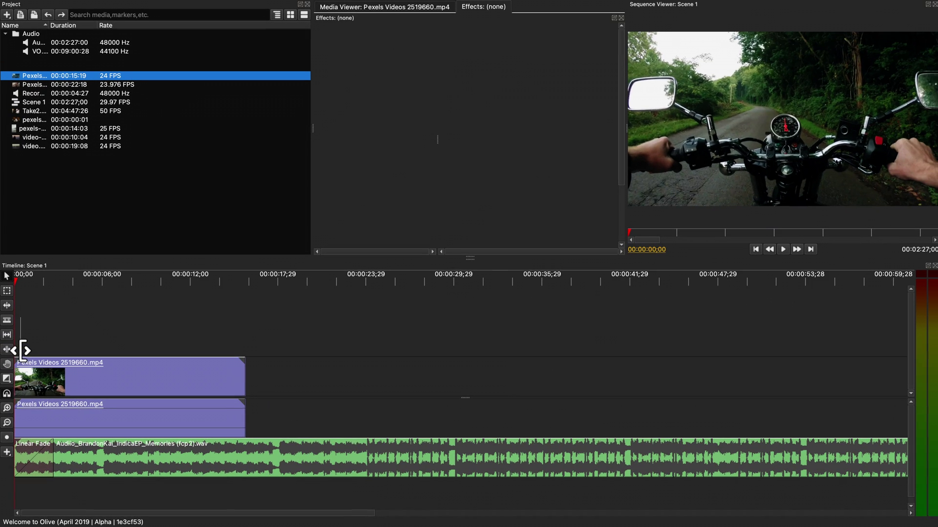
{"action": "left_click_drag", "start_coordinate": [23, 350], "coordinate": [50, 341]}
Step: Replace the title's Sample Text with 'VideoPlasty' and set its size to 114
{"action": "left_click", "coordinate": [42, 340]}
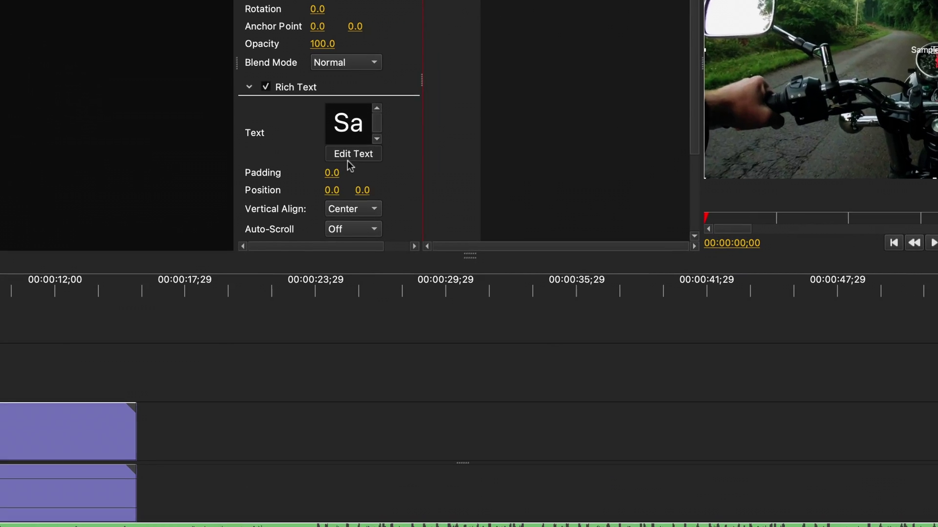
{"action": "left_click", "coordinate": [389, 194]}
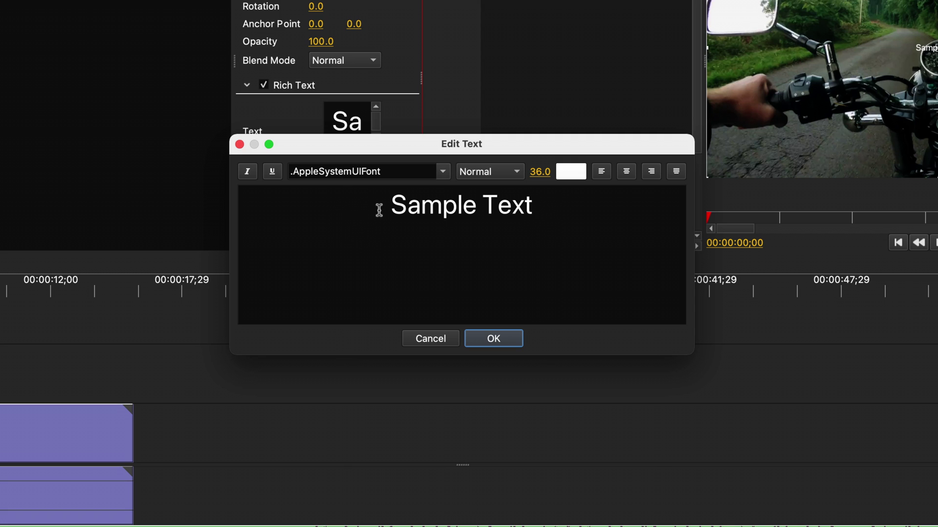
{"action": "left_click_drag", "start_coordinate": [379, 207], "coordinate": [569, 203]}
{"action": "type", "text": "VideoPlasty"}
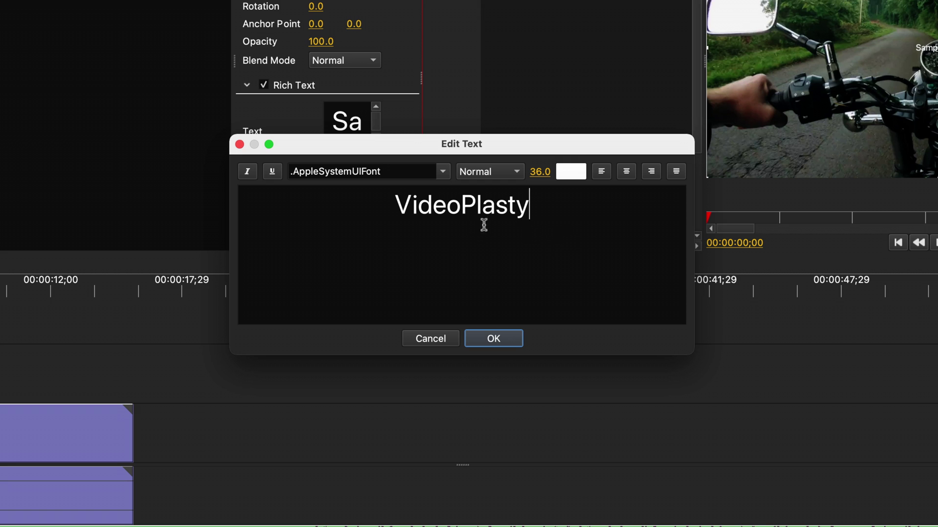
{"action": "left_click_drag", "start_coordinate": [484, 224], "coordinate": [387, 204]}
{"action": "left_click_drag", "start_coordinate": [537, 172], "coordinate": [534, 172]}
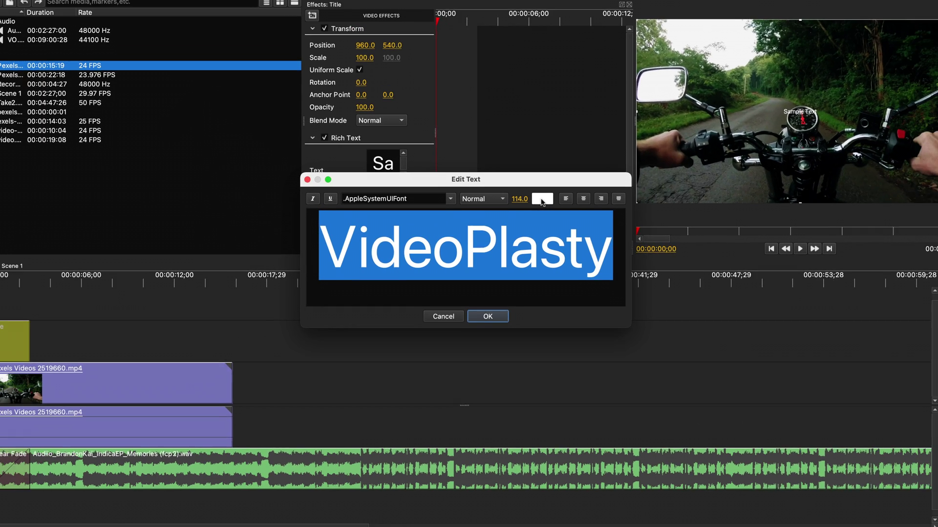
Step: Colour the title text red and switch its font to Apple Color Emoji
{"action": "left_click", "coordinate": [566, 176]}
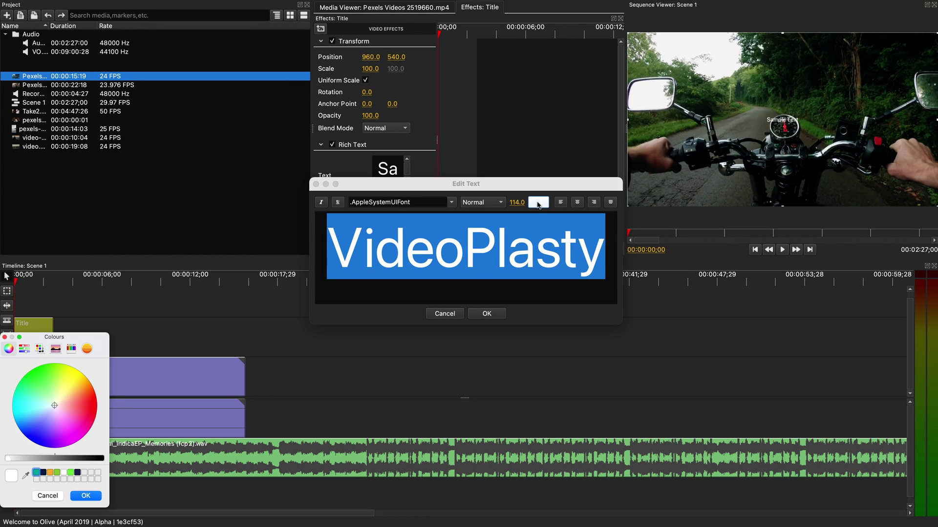
{"action": "left_click_drag", "start_coordinate": [83, 408], "coordinate": [109, 404]}
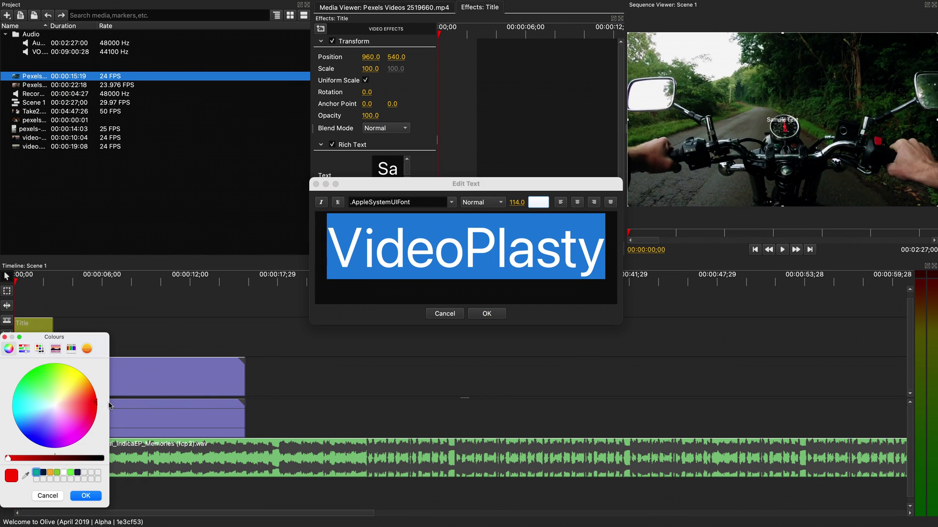
{"action": "left_click", "coordinate": [85, 496]}
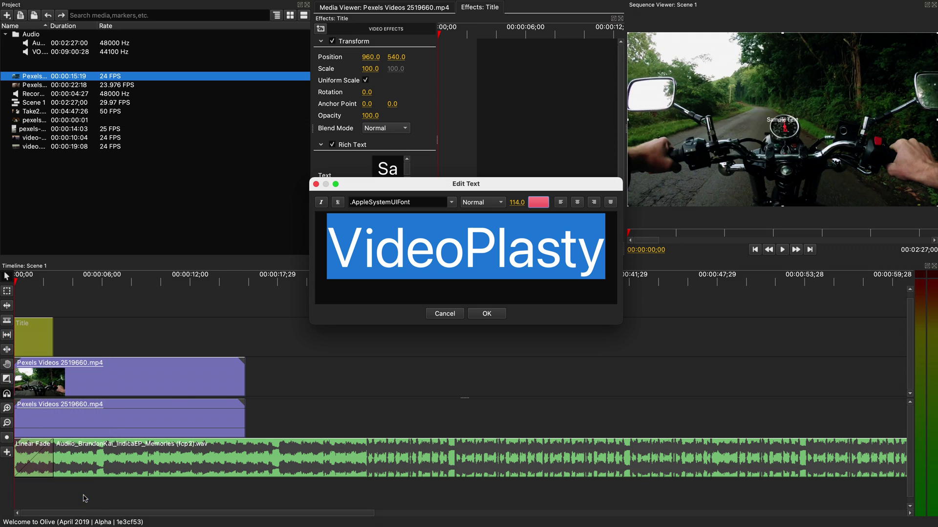
{"action": "left_click", "coordinate": [451, 204]}
{"action": "left_click", "coordinate": [445, 297]}
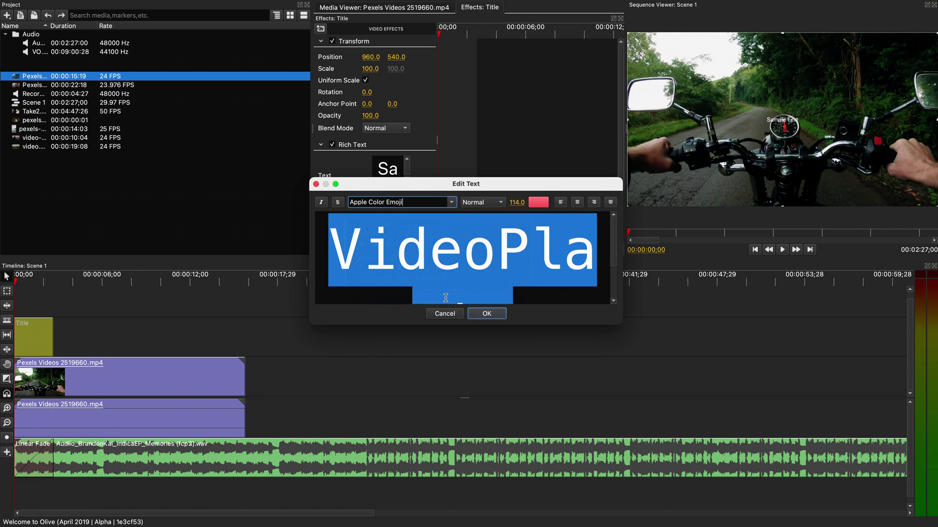
Step: Apply the text edits, then scale the VideoPlasty title to 119, centred at 960, 540
{"action": "left_click", "coordinate": [478, 316]}
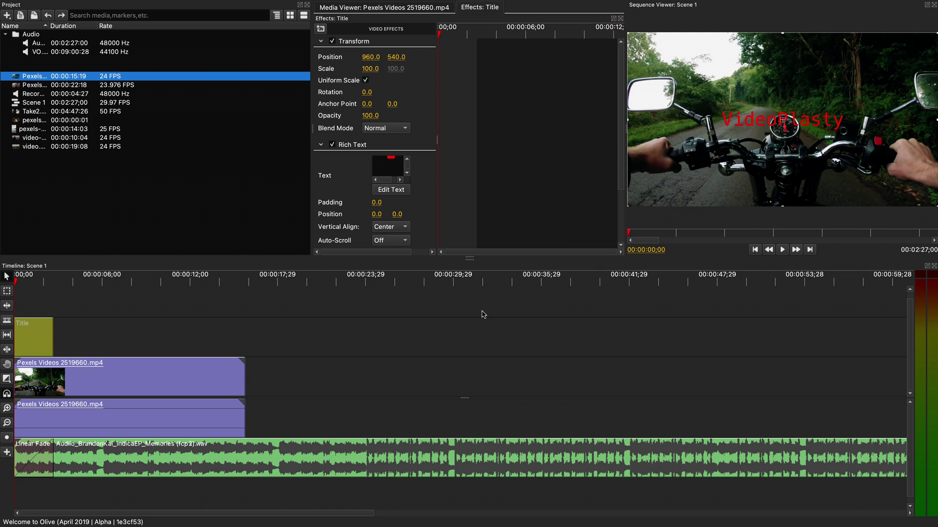
{"action": "left_click_drag", "start_coordinate": [44, 336], "coordinate": [121, 337]}
{"action": "left_click", "coordinate": [110, 282]}
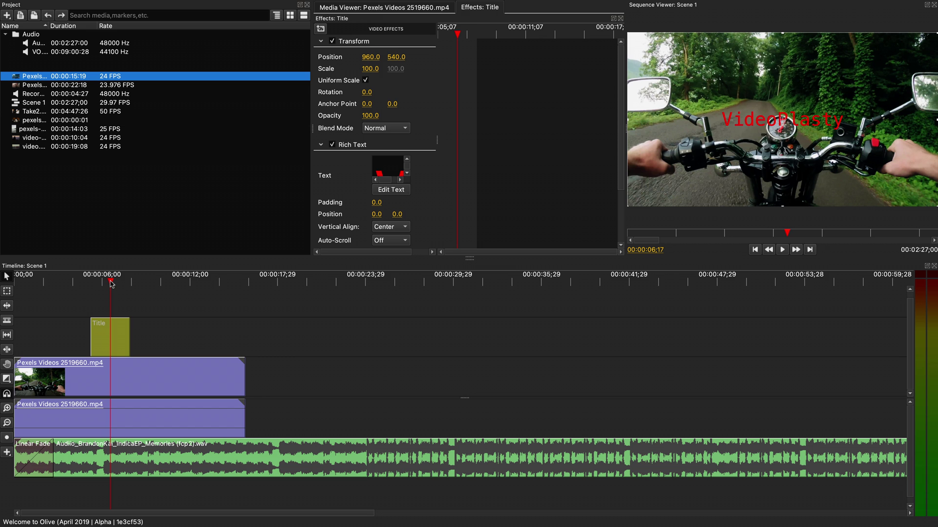
{"action": "left_click_drag", "start_coordinate": [370, 68], "coordinate": [405, 69]}
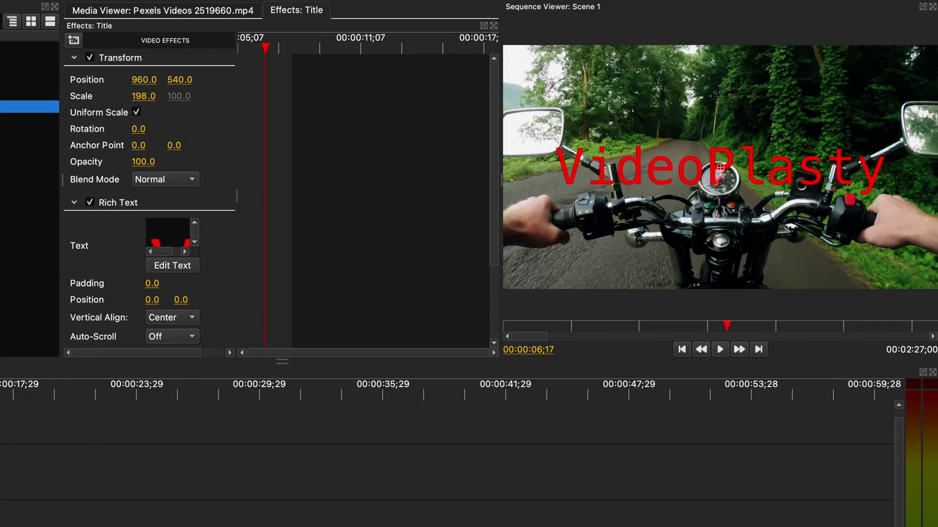
{"action": "left_click_drag", "start_coordinate": [142, 76], "coordinate": [106, 76]}
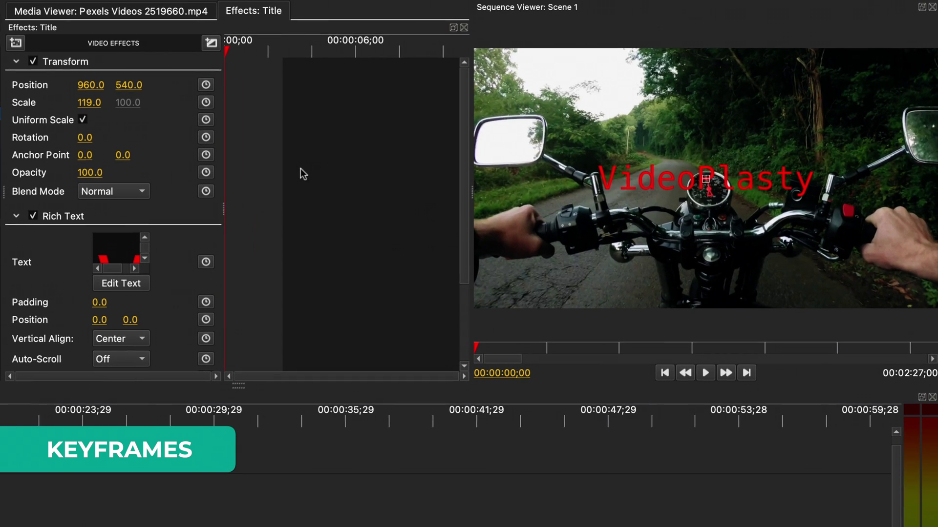
Step: Adjust the title's scale and rotation and enable keyframing for Position, Scale and Rotation
{"action": "left_click_drag", "start_coordinate": [103, 110], "coordinate": [84, 86]}
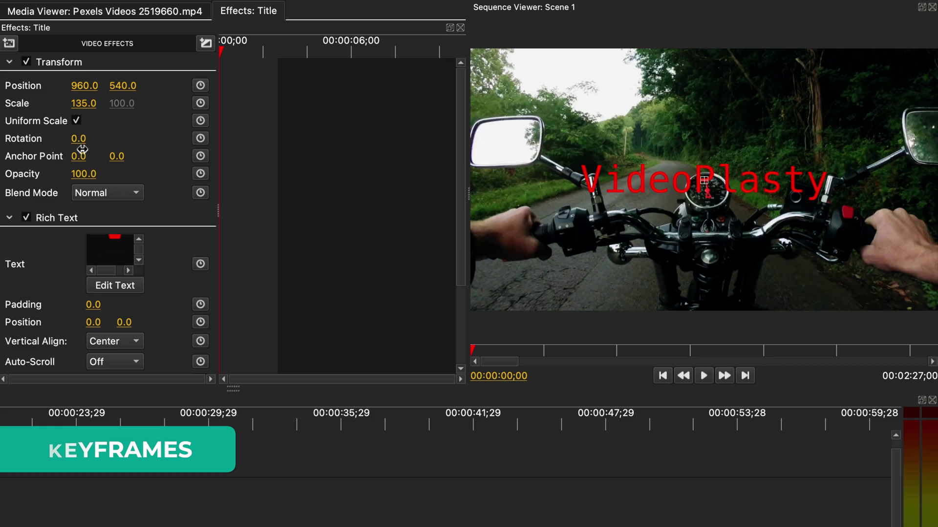
{"action": "left_click_drag", "start_coordinate": [81, 138], "coordinate": [78, 140]}
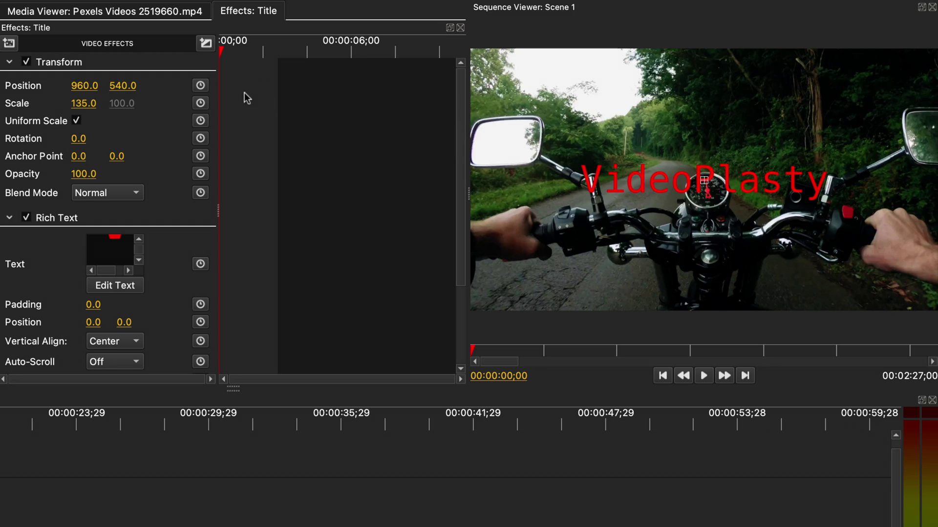
{"action": "left_click", "coordinate": [200, 86]}
{"action": "left_click", "coordinate": [201, 103]}
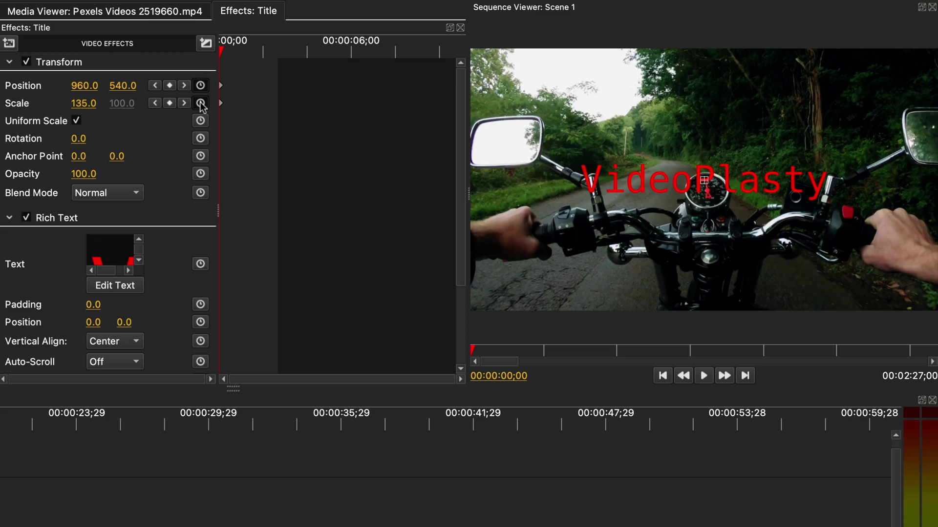
{"action": "left_click", "coordinate": [200, 138]}
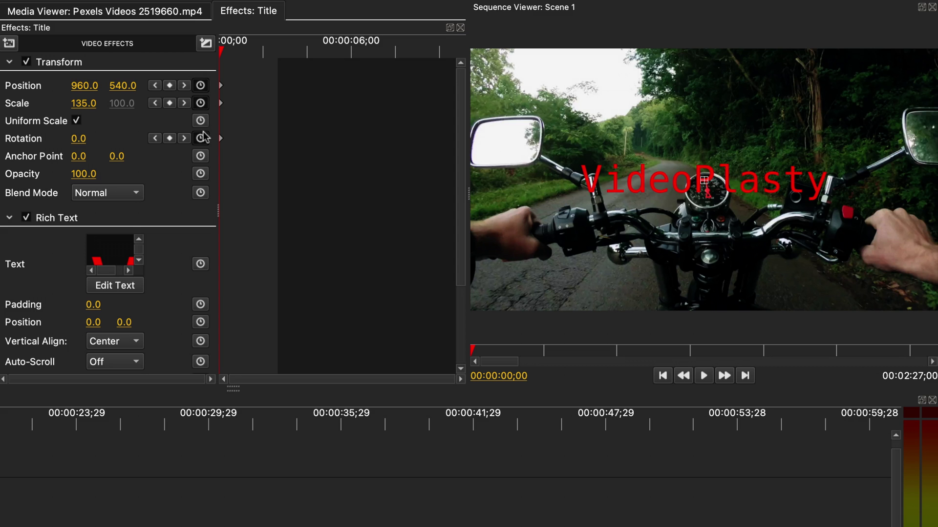
Step: Add Position, Scale and Rotation keyframes at 00:00:01;10, then return to the title's start
{"action": "left_click_drag", "start_coordinate": [222, 51], "coordinate": [250, 56]}
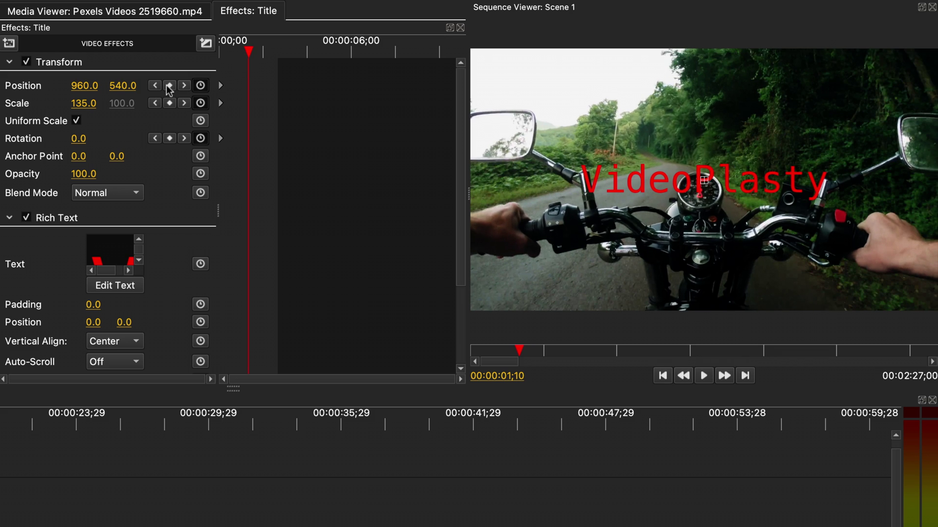
{"action": "left_click", "coordinate": [170, 103]}
{"action": "left_click", "coordinate": [169, 138]}
{"action": "left_click", "coordinate": [154, 139]}
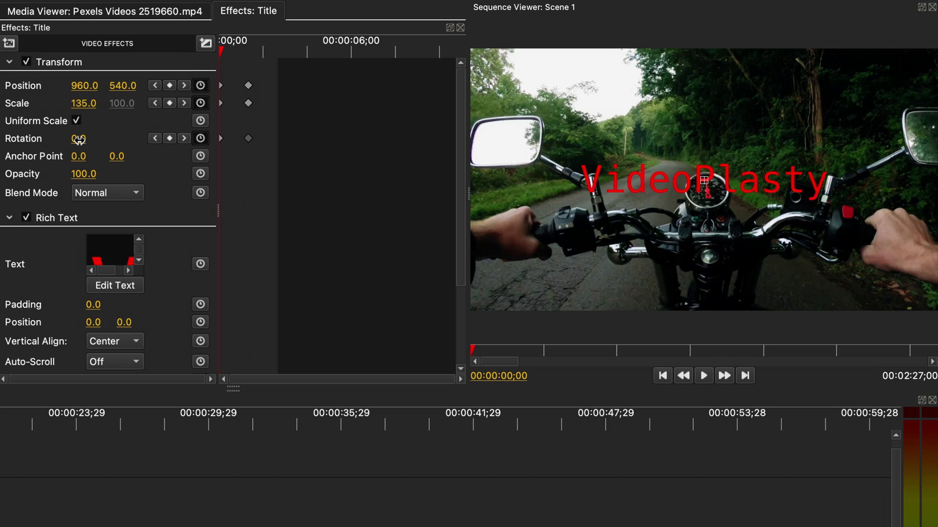
Step: At frame 0, set Rotation 177, Scale 59 and Position X -240, then preview the animation
{"action": "left_click_drag", "start_coordinate": [78, 140], "coordinate": [164, 140]}
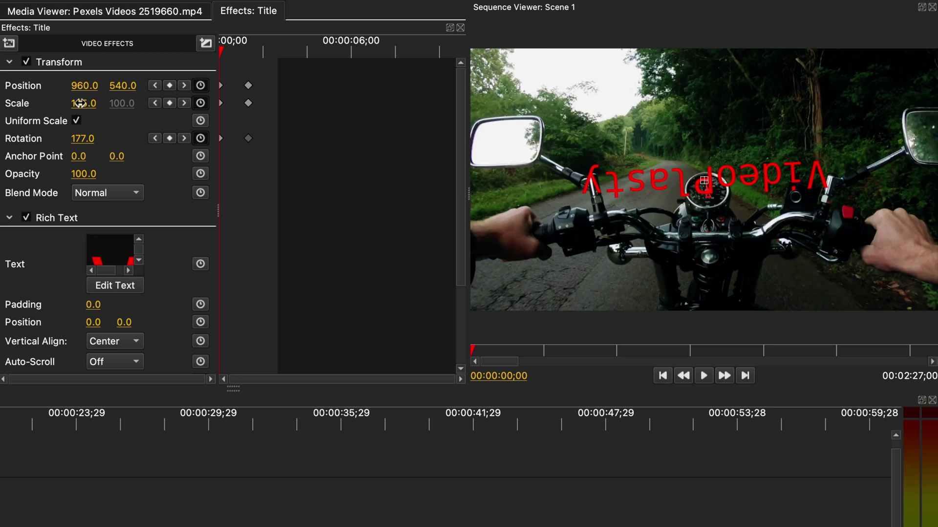
{"action": "left_click_drag", "start_coordinate": [83, 103], "coordinate": [25, 86]}
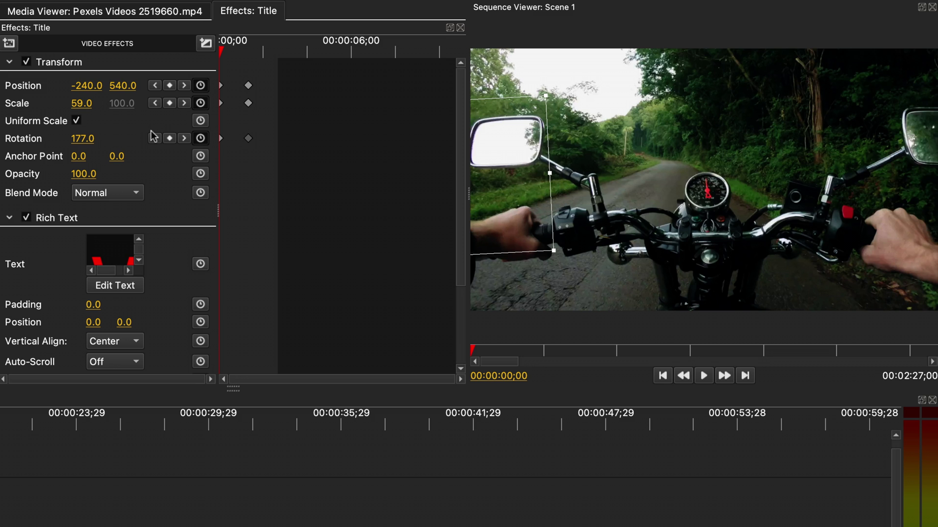
{"action": "key", "text": "space"}
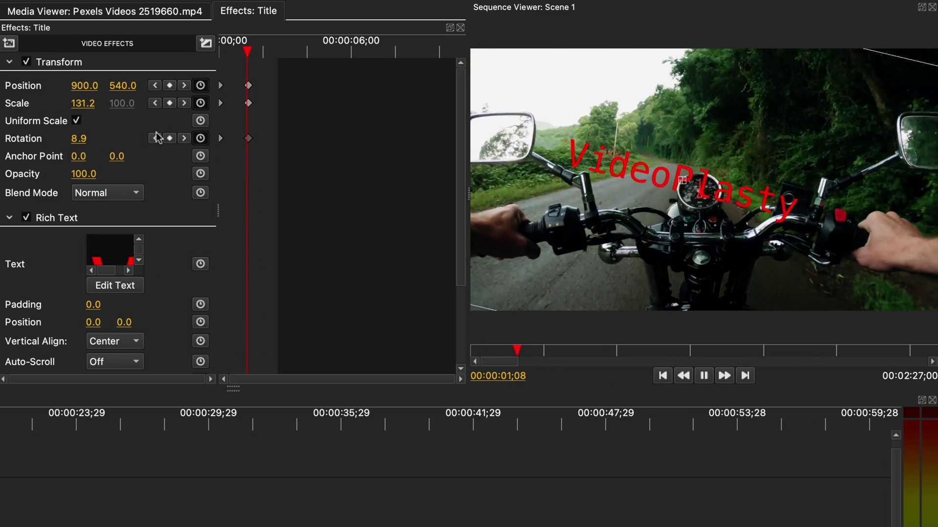
{"action": "key", "text": "space"}
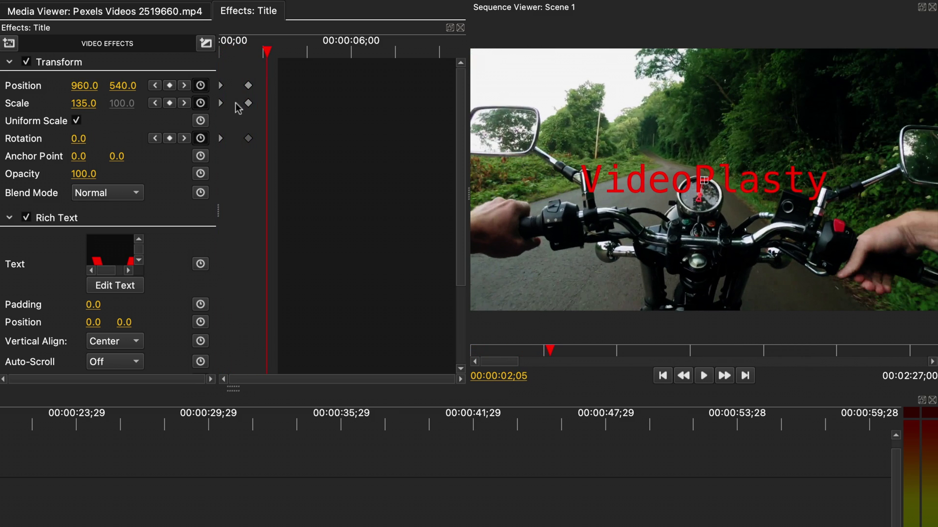
{"action": "left_click_drag", "start_coordinate": [268, 51], "coordinate": [220, 53]}
{"action": "key", "text": "space"}
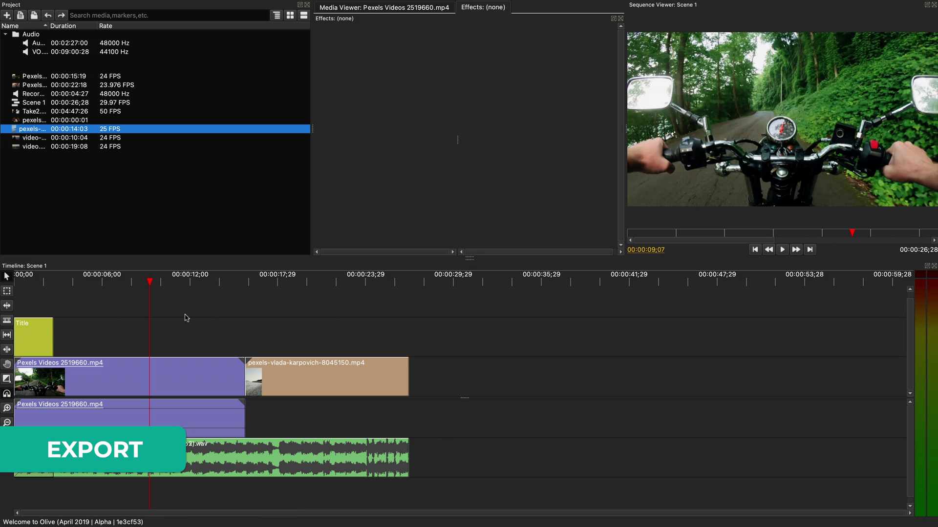
Step: Set the Scene 1 in point at 00:00:10;03 and the out point at 00:00:20;07
{"action": "left_click", "coordinate": [163, 284]}
{"action": "key", "text": "i"}
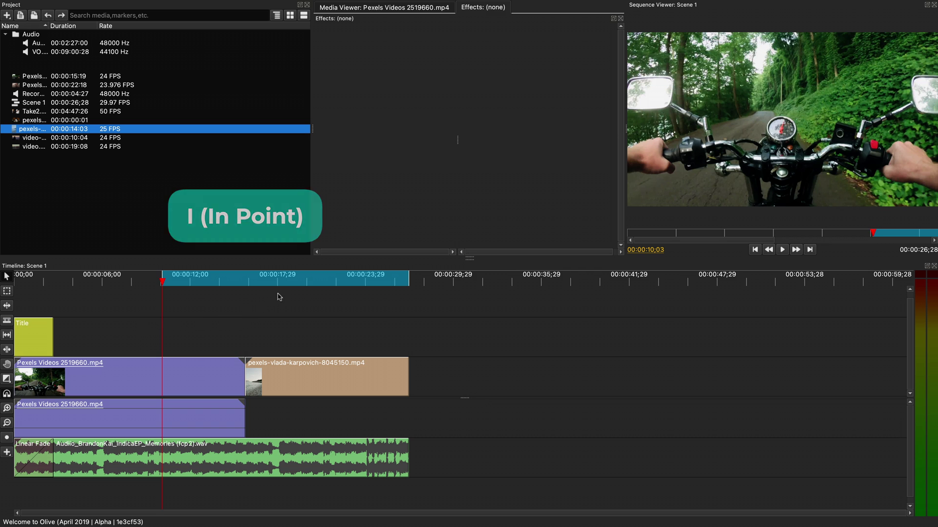
{"action": "left_click", "coordinate": [310, 284]}
{"action": "key", "text": "o"}
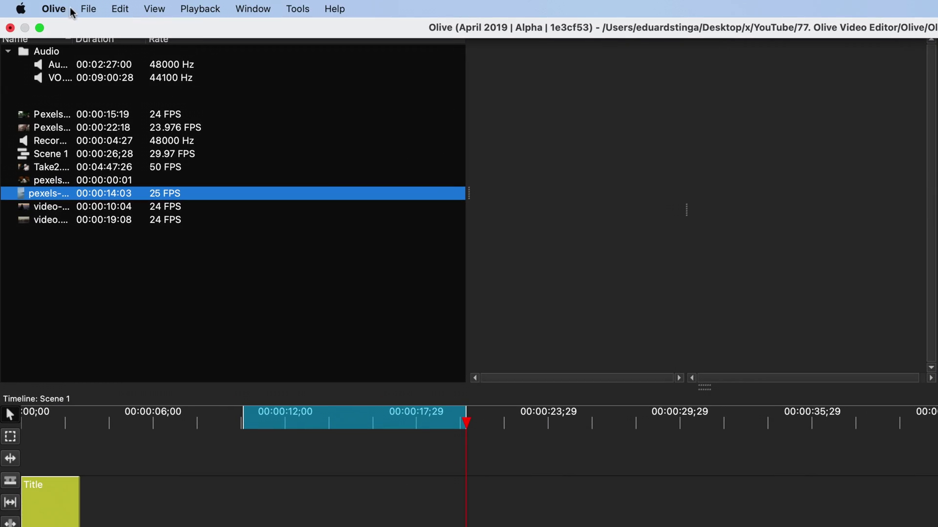
Step: Set up an MPEG-4 Video export of the In to Out range, selecting the Quality (CRF) value
{"action": "left_click", "coordinate": [88, 8]}
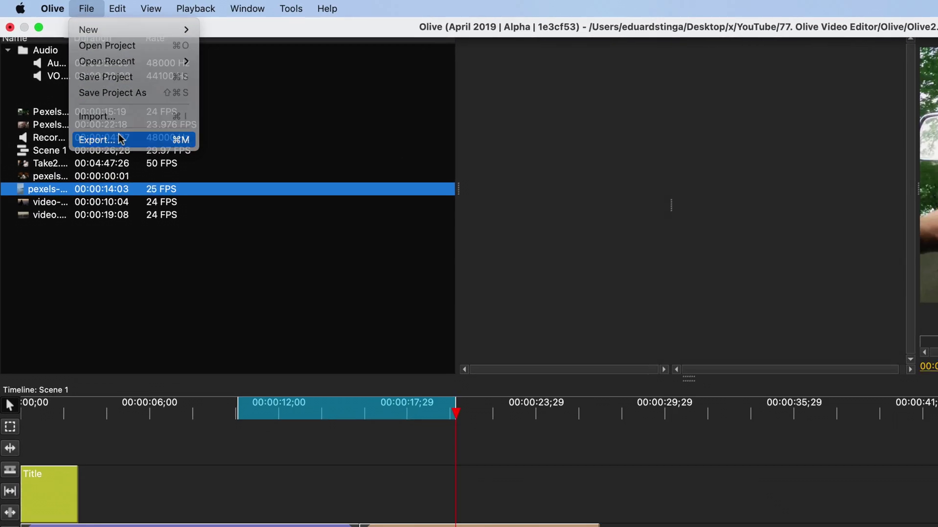
{"action": "left_click", "coordinate": [120, 140]}
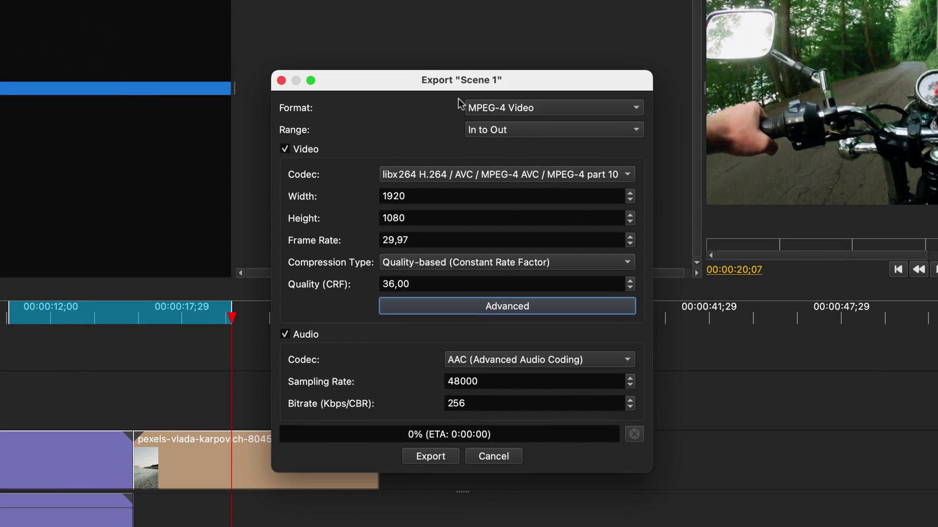
{"action": "left_click", "coordinate": [572, 113]}
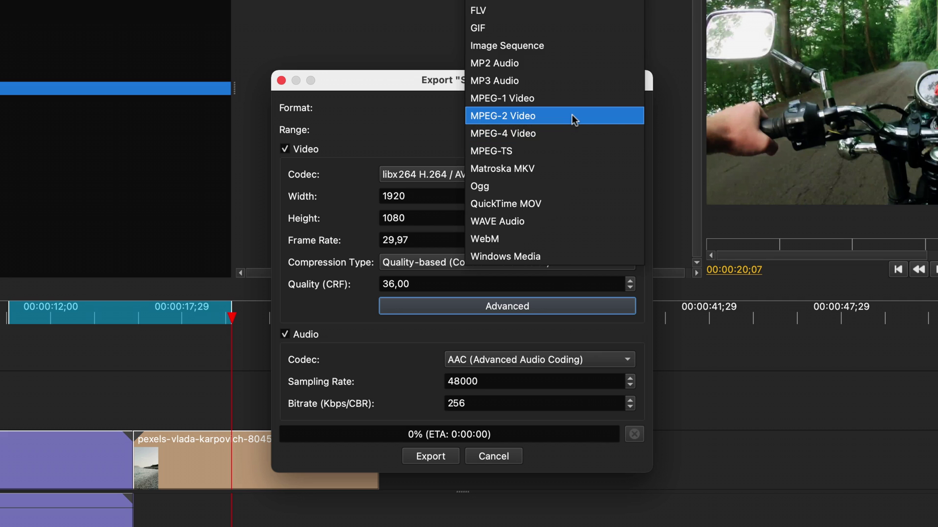
{"action": "left_click", "coordinate": [565, 128]}
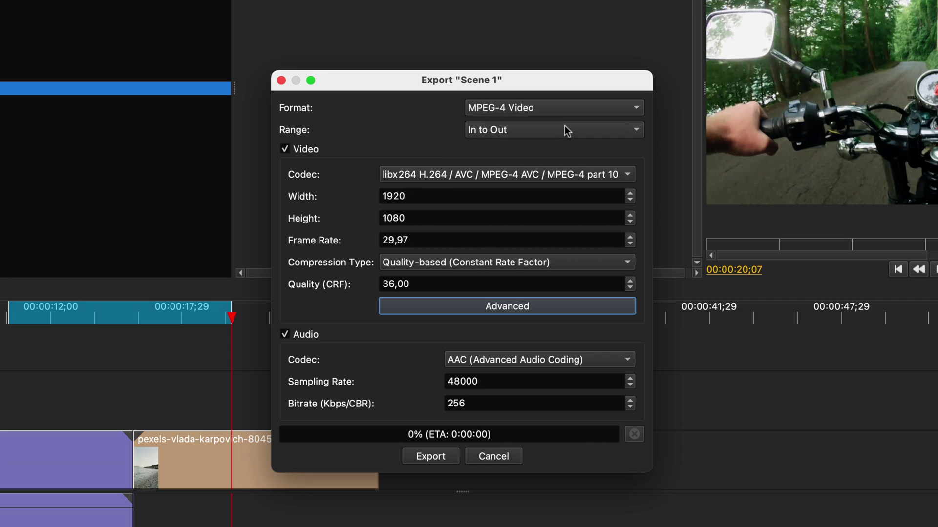
{"action": "left_click", "coordinate": [593, 131]}
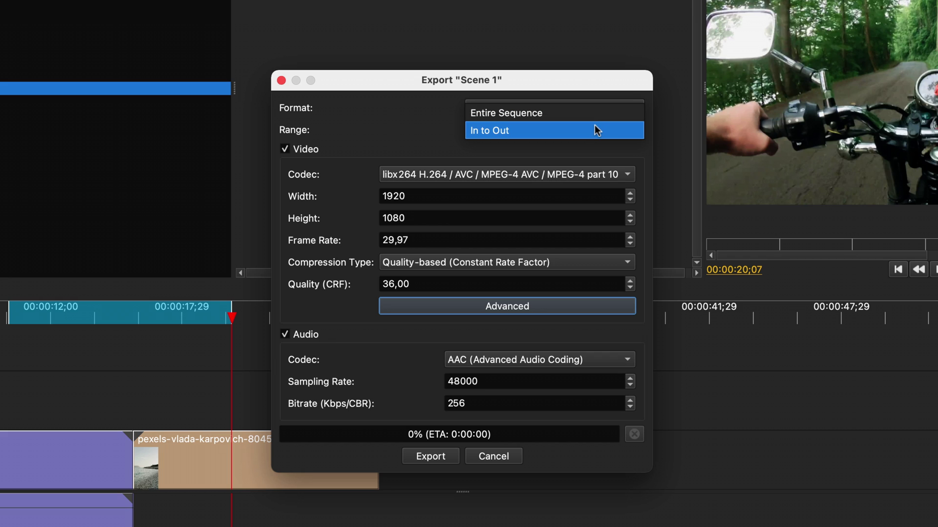
{"action": "left_click", "coordinate": [593, 129]}
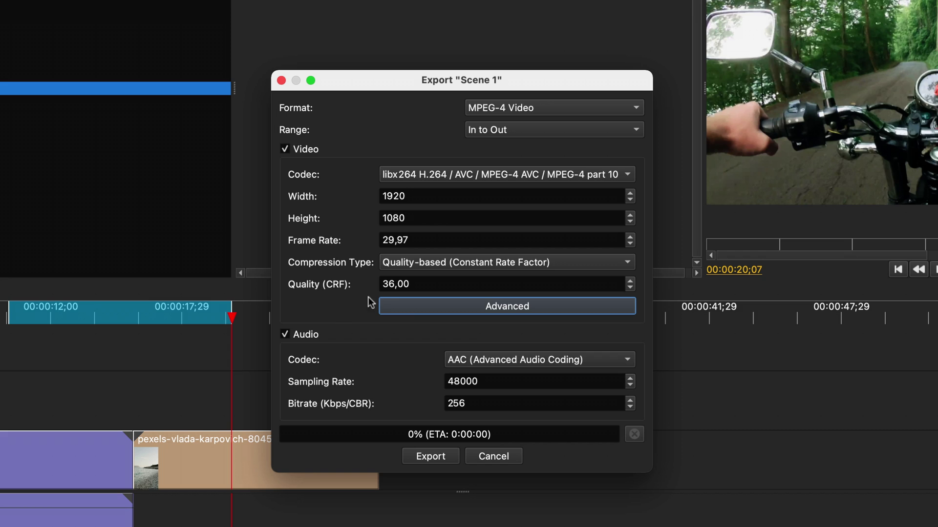
{"action": "mouse_move", "coordinate": [398, 288]}
{"action": "left_click_drag", "start_coordinate": [417, 284], "coordinate": [382, 284]}
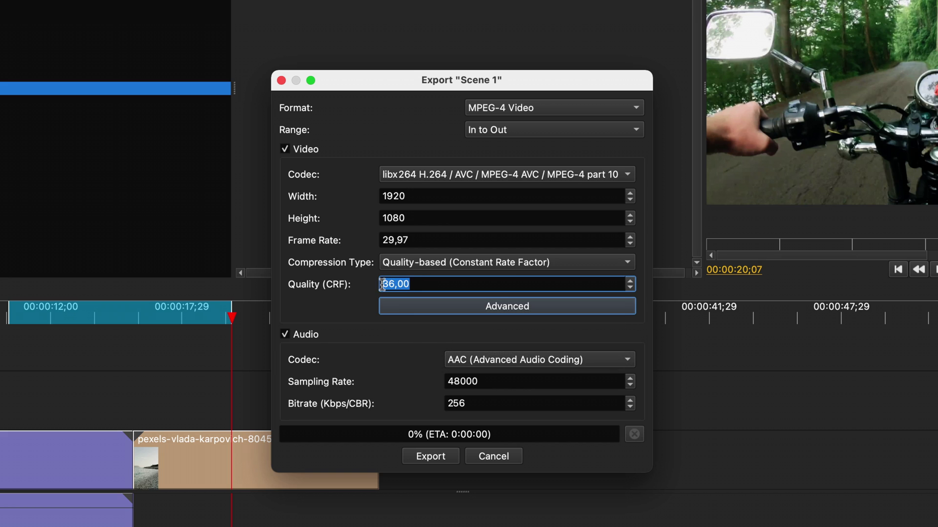
Step: Set Quality (CRF) to 23 and export Scene 1 to the Olive folder as 'export'
{"action": "type", "text": "23"}
{"action": "left_click", "coordinate": [416, 458]}
{"action": "left_click", "coordinate": [417, 458]}
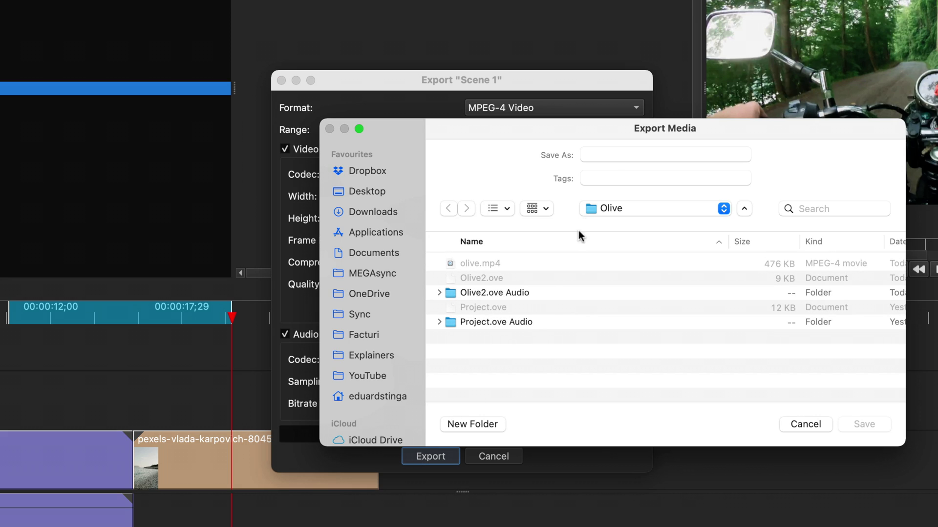
{"action": "left_click", "coordinate": [614, 155]}
{"action": "type", "text": "export"}
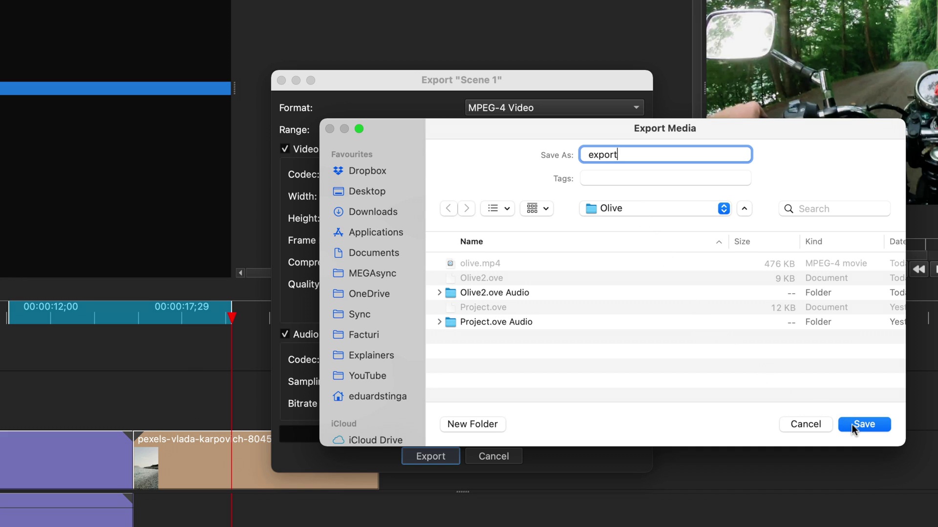
{"action": "left_click", "coordinate": [862, 425]}
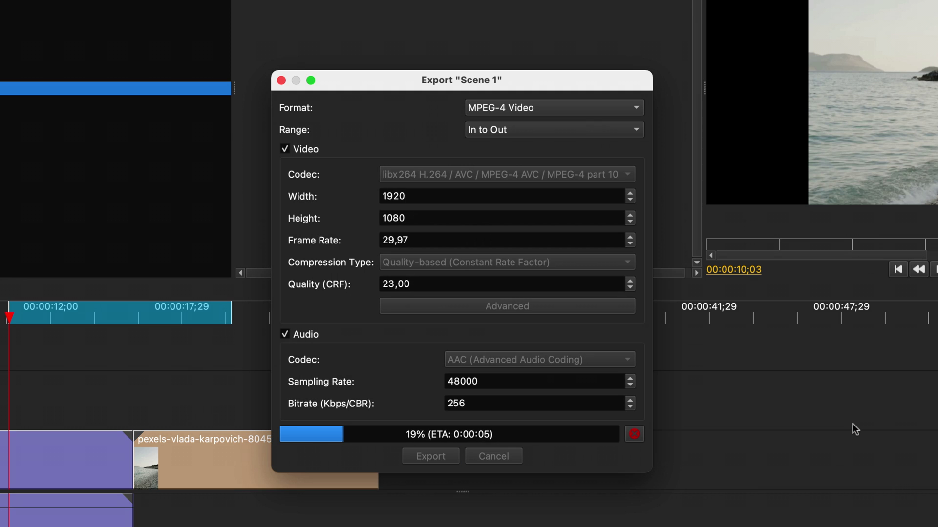